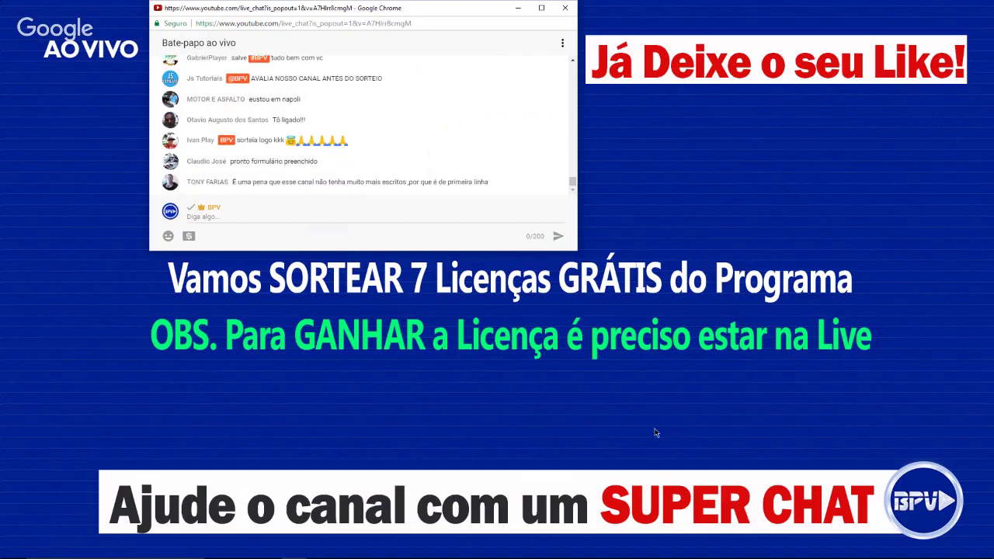
Step: Open File Explorer and select Local Disk (C:) among the devices and drives of This PC
left_click(268, 550)
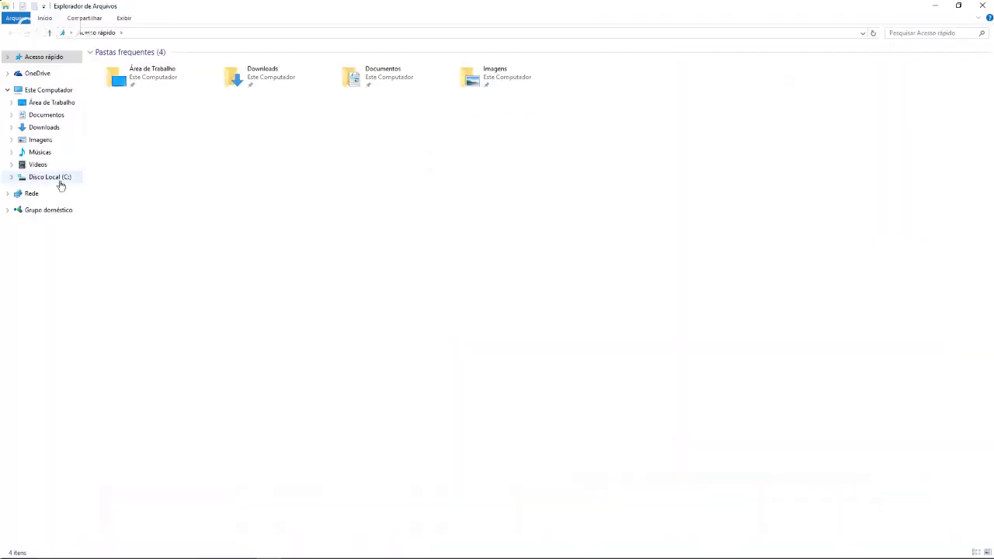
left_click(60, 179)
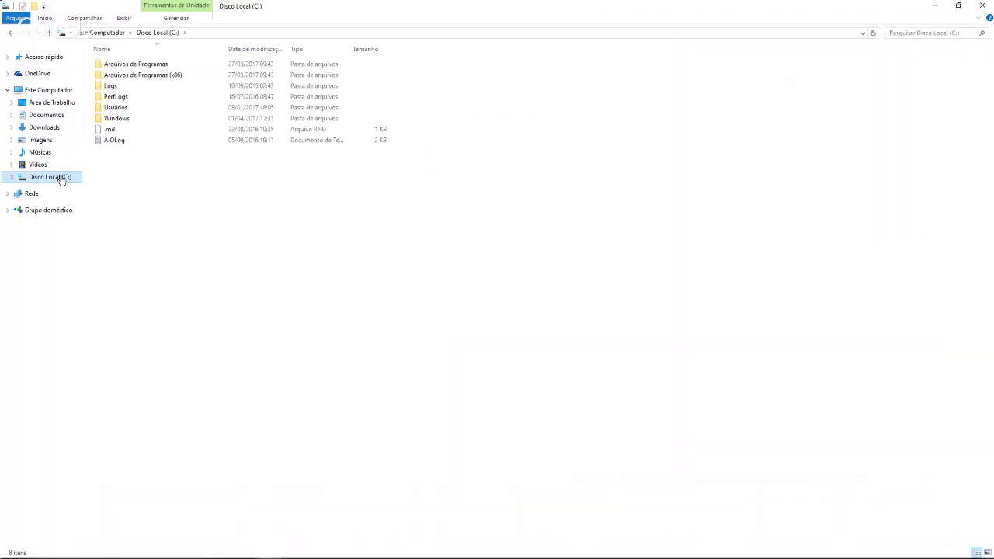
left_click(61, 91)
left_click(138, 126)
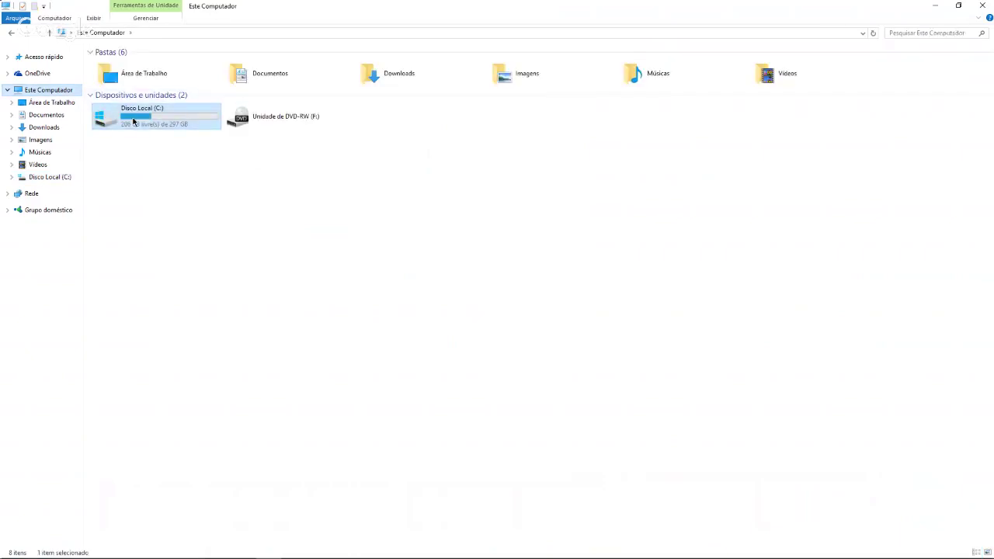
mouse_move(131, 133)
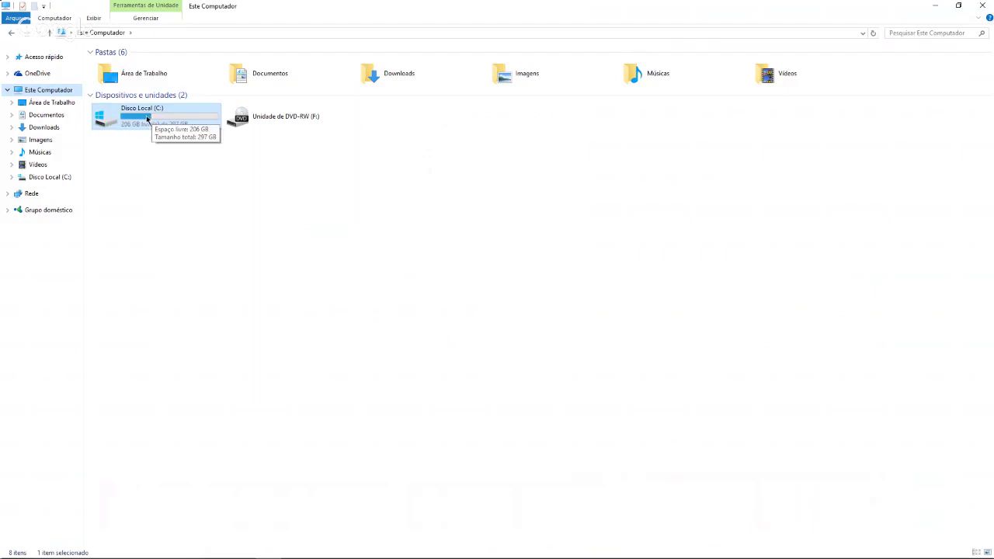
Step: View the general properties of Local Disk (C:), closing them and File Explorer when done
right_click(148, 117)
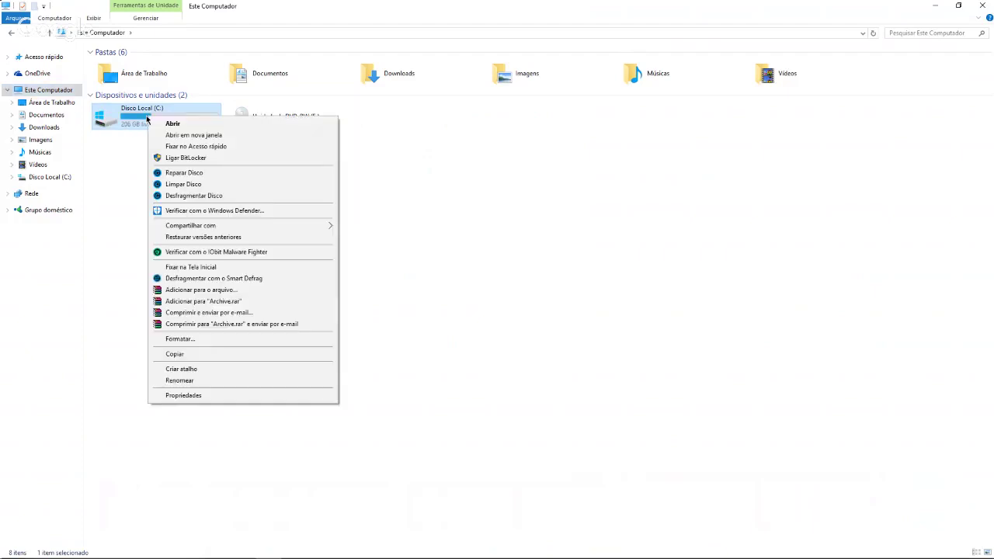
left_click(187, 395)
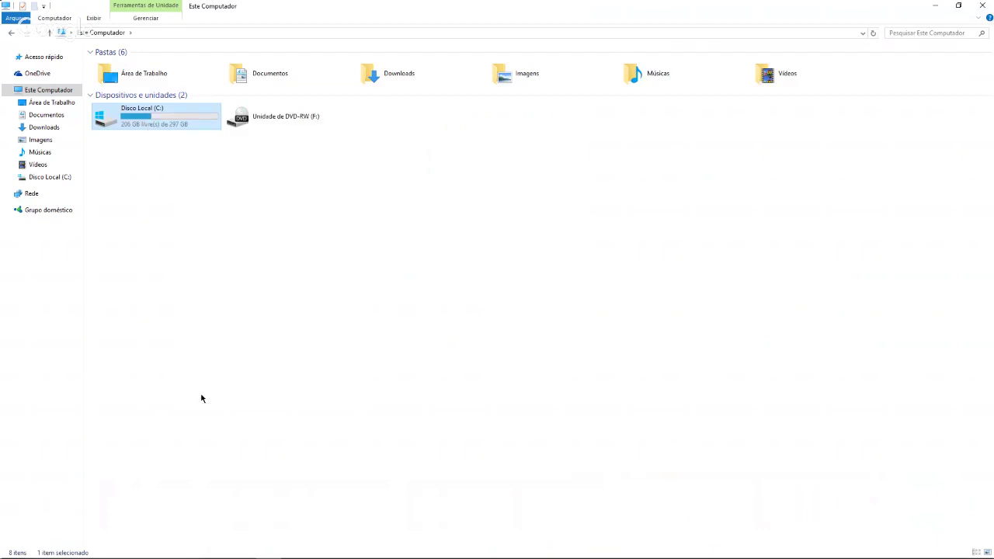
left_click_drag(268, 124, 500, 59)
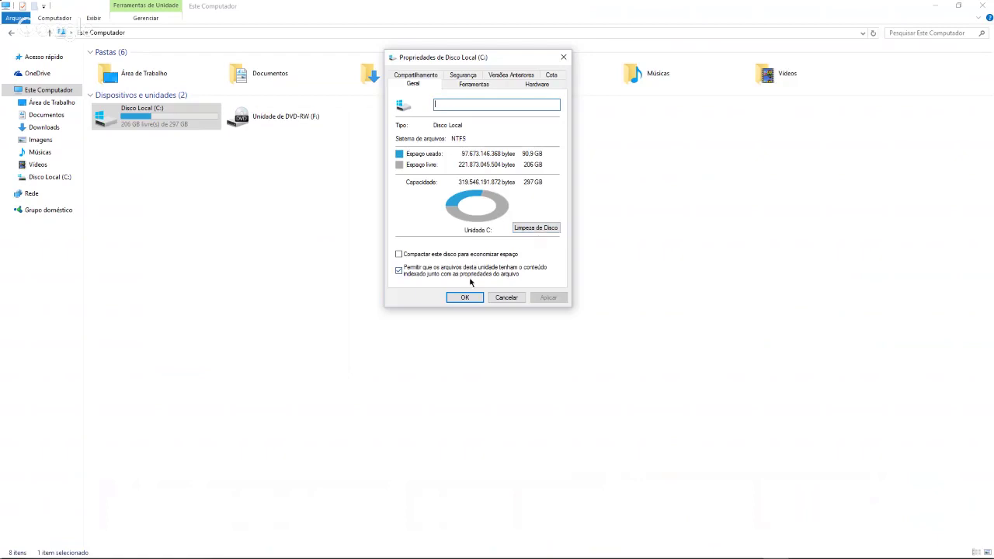
left_click(563, 57)
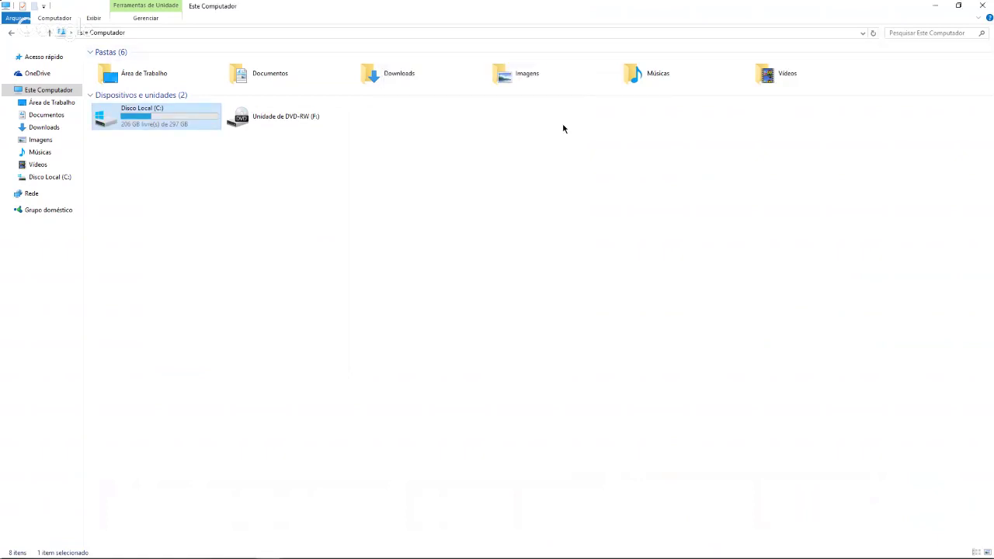
left_click(983, 5)
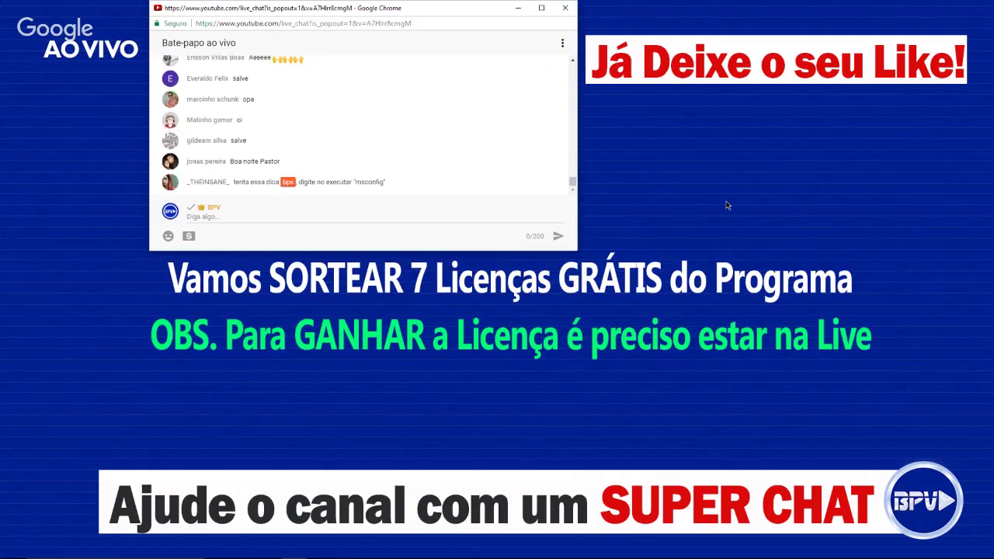
Step: Switch to Chrome and view the BPV channel's playlist COMO TURBINAR O SEU PC PARA JOGOS, closing its tab when done
mouse_move(218, 551)
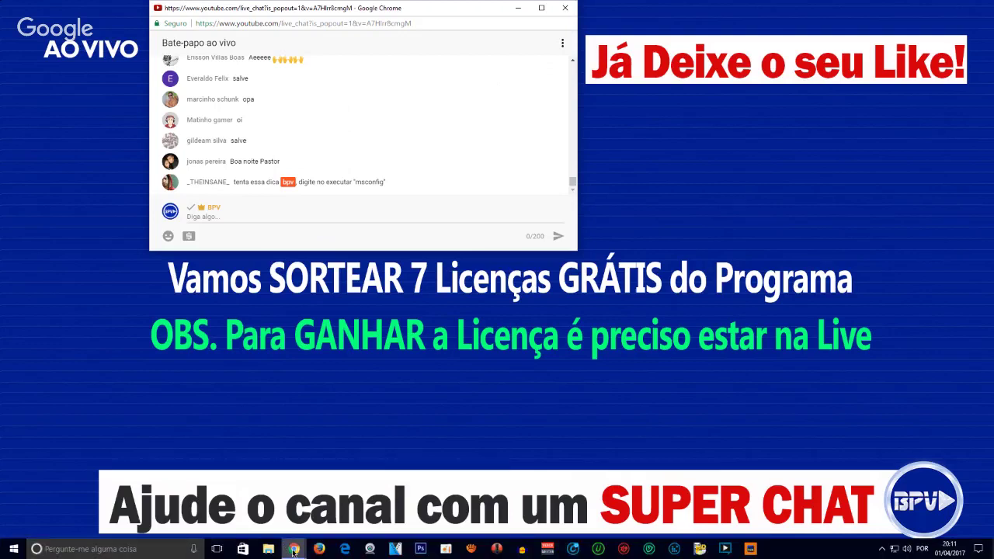
mouse_move(292, 551)
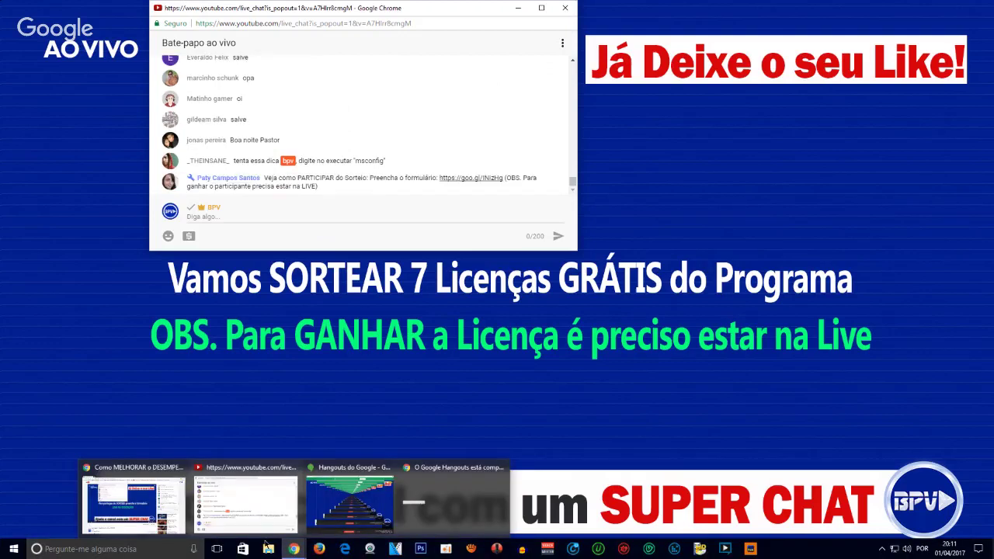
left_click(173, 498)
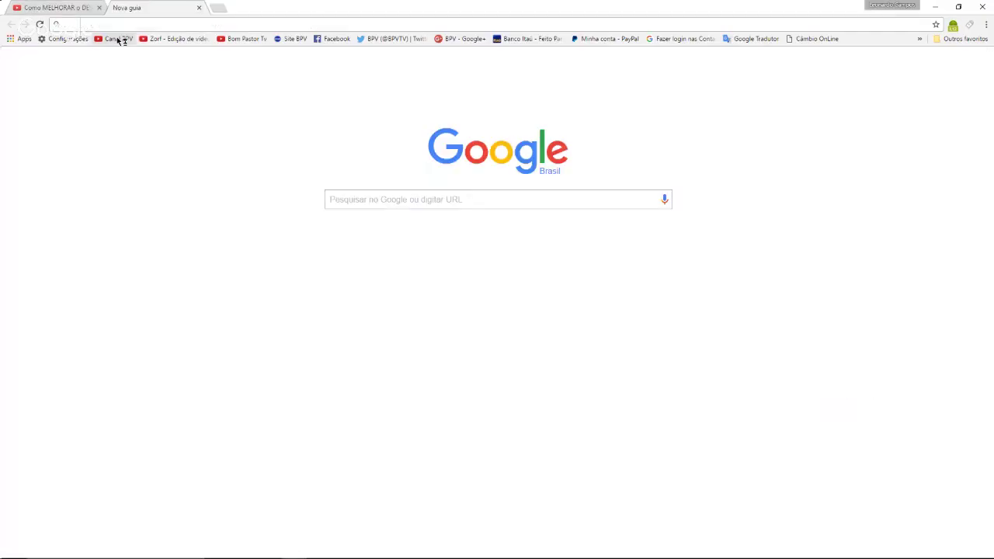
left_click(119, 39)
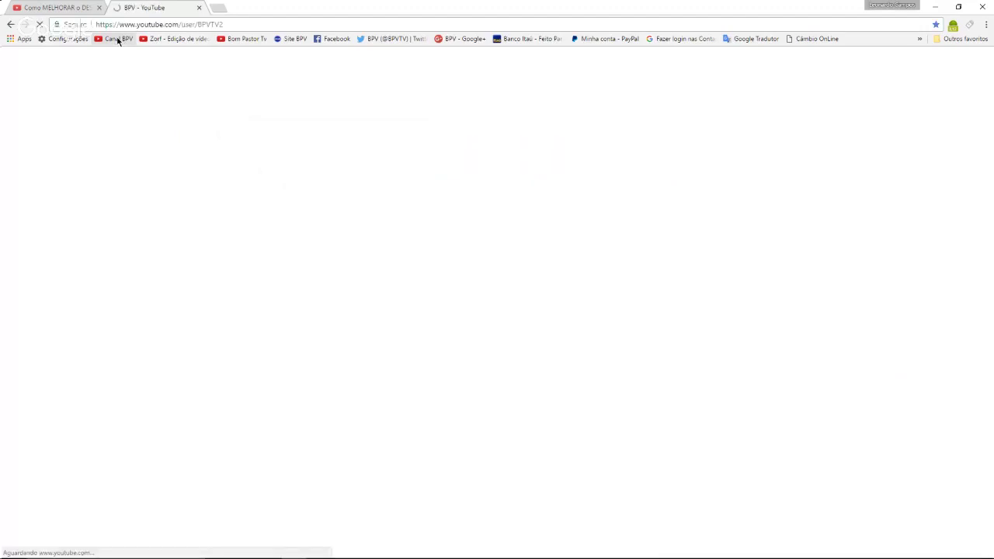
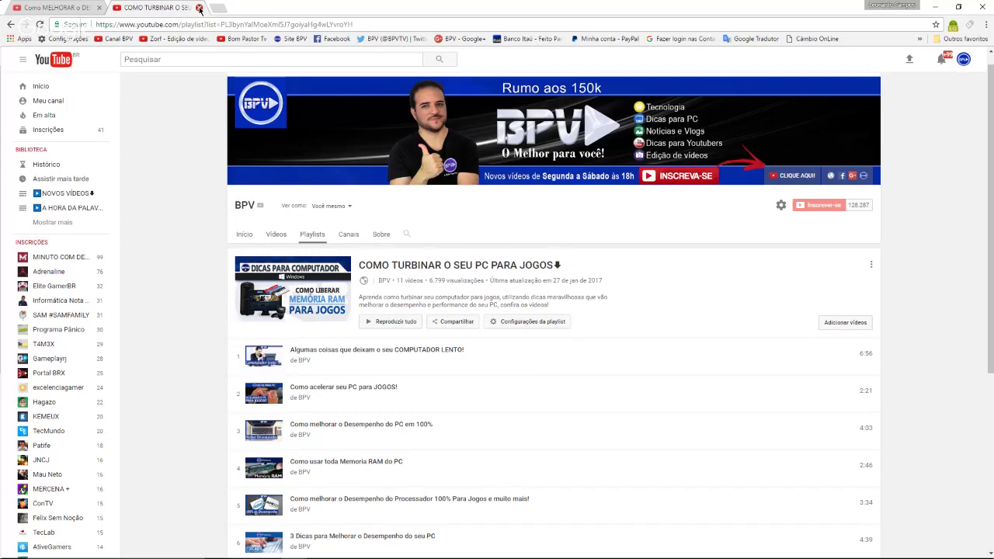
left_click(200, 8)
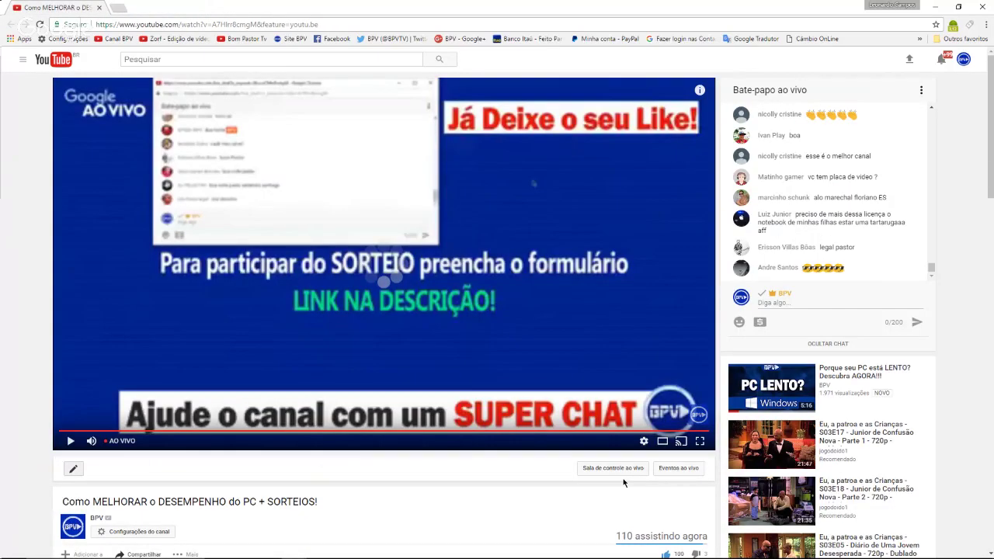
Step: Copy the address of the raffle form link in the live video's description
scroll(623, 483, "down", 2)
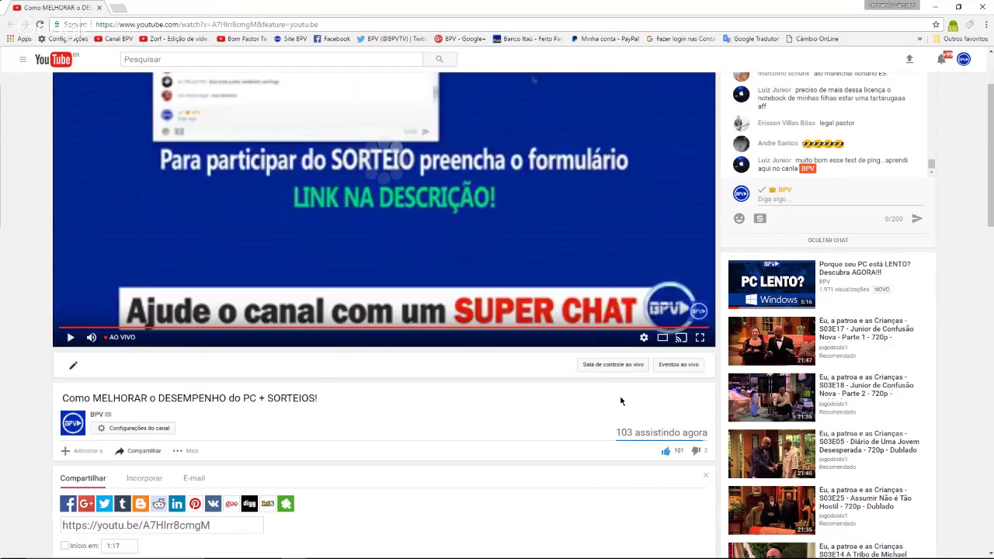
scroll(620, 400, "up", 1)
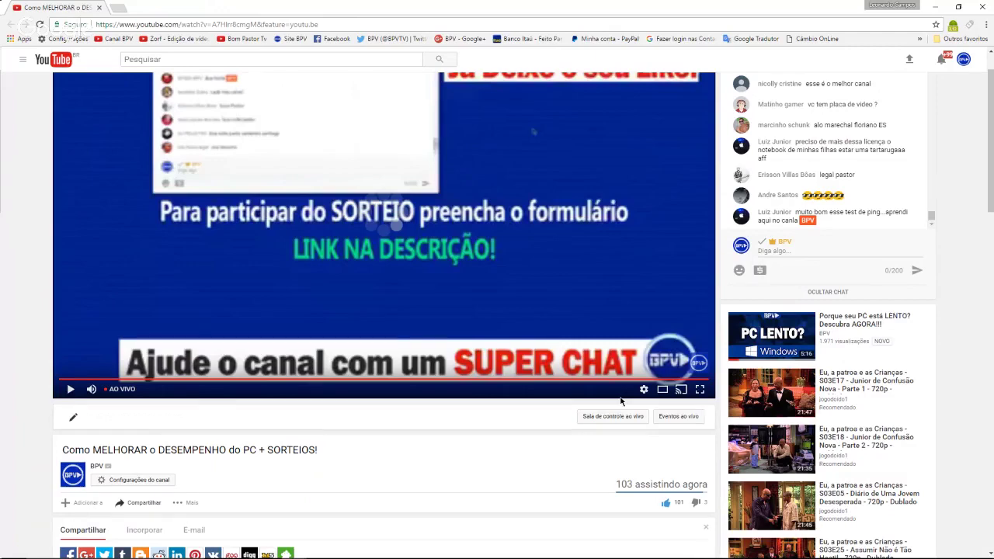
scroll(673, 326, "up", 1)
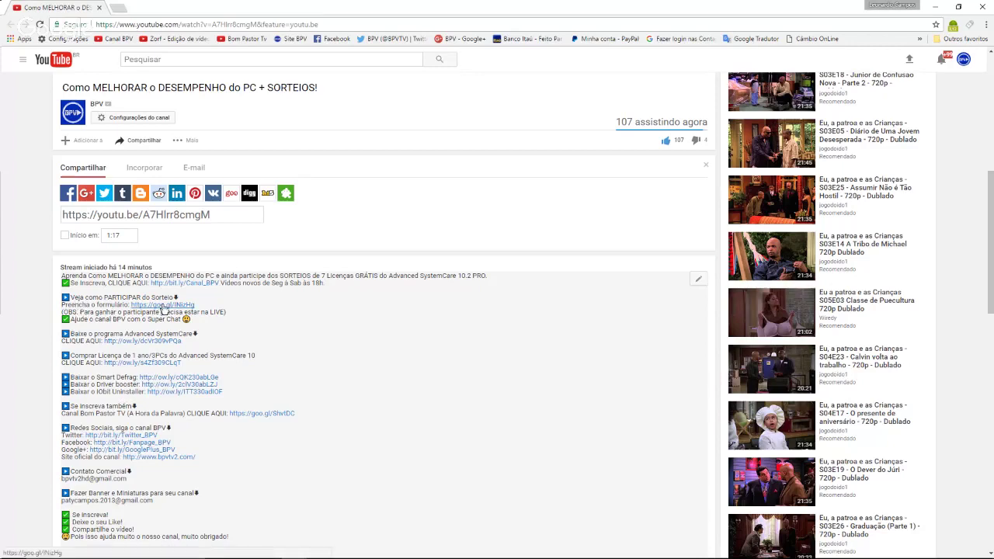
right_click(163, 309)
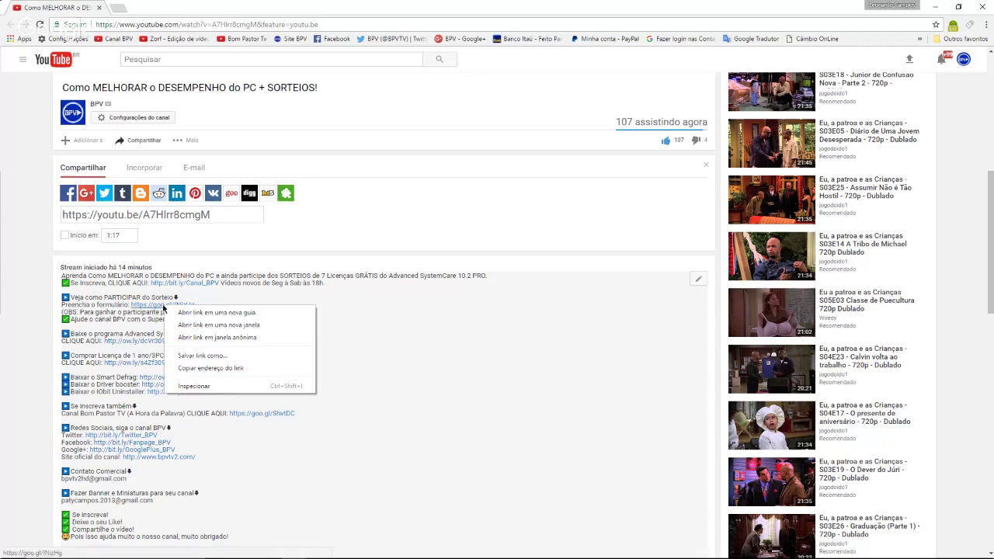
left_click(220, 368)
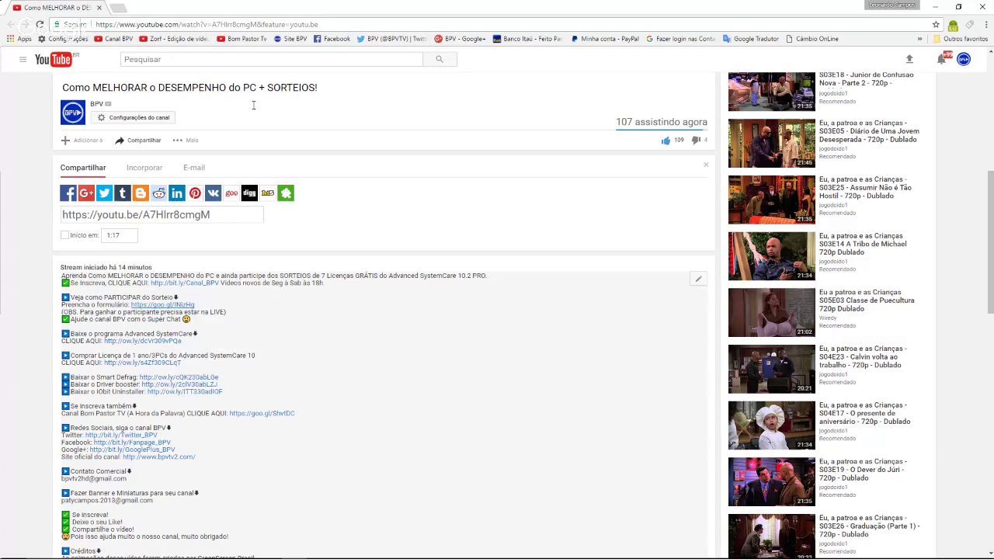
Step: Load the copied raffle form address in a new browser tab
left_click(118, 8)
right_click(117, 25)
left_click(186, 89)
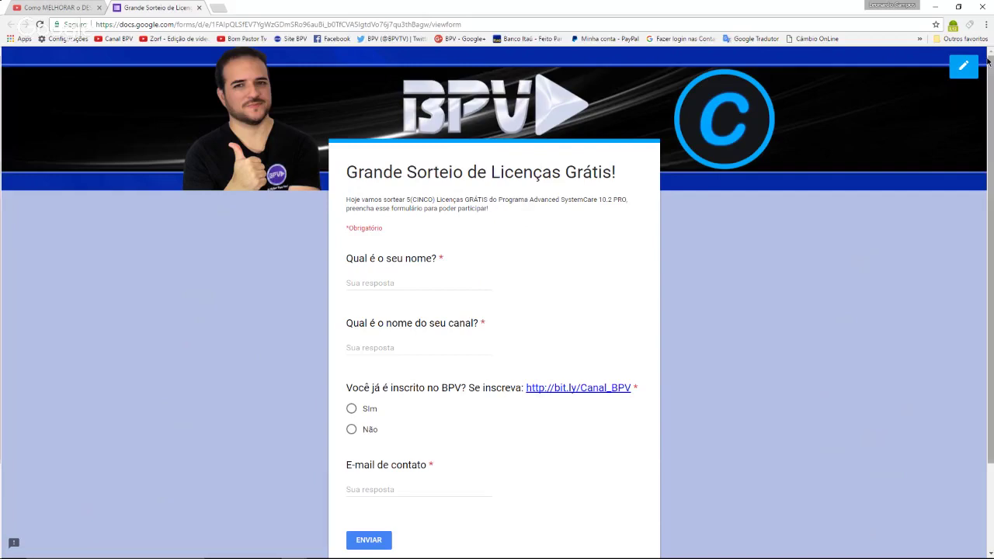
Step: Open the raffle form for editing and change the number of licences in its description to 7
left_click(963, 67)
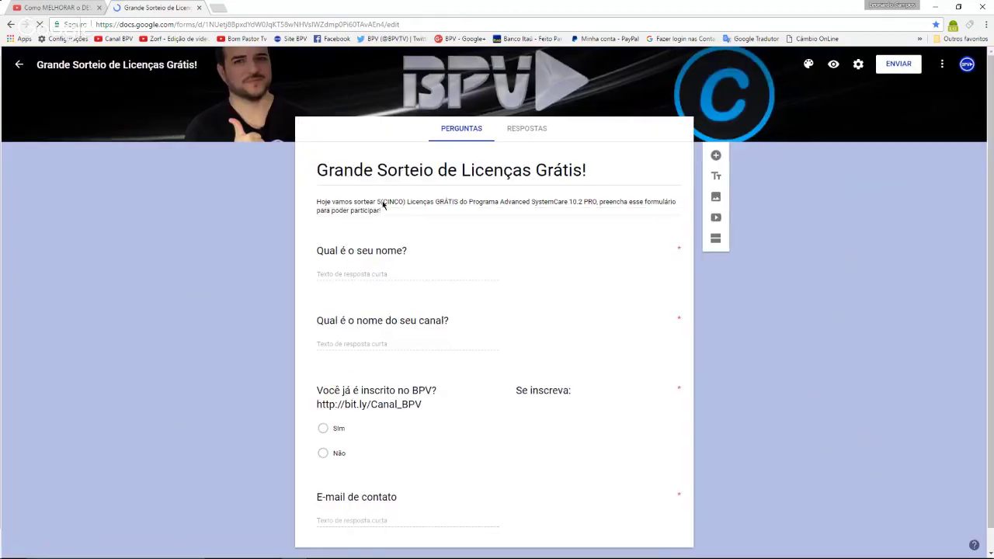
triple_click(388, 202)
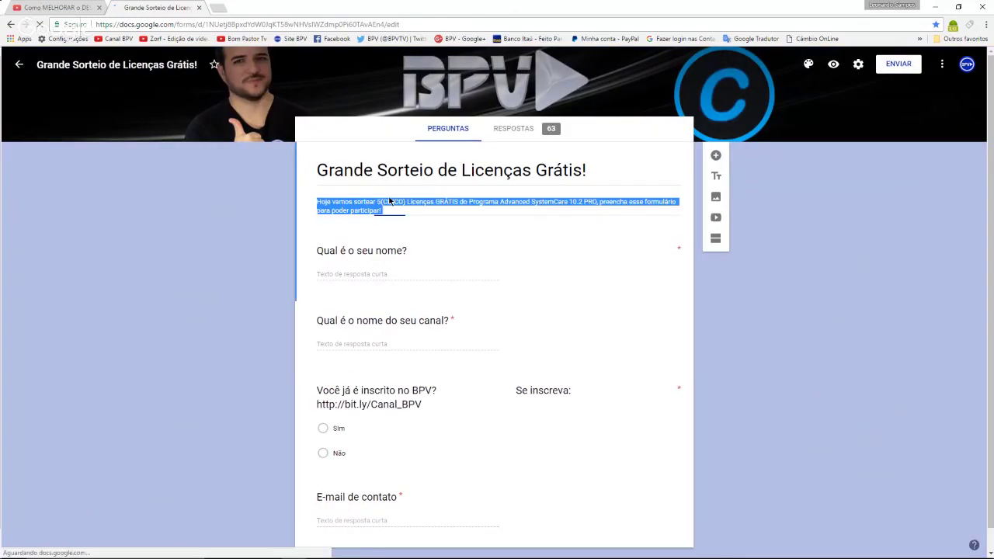
left_click(390, 201)
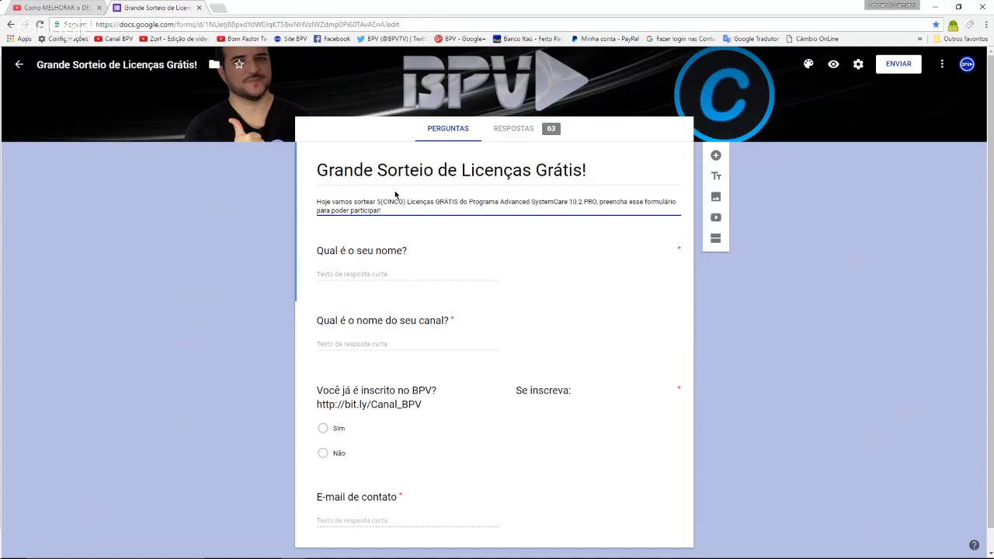
key("BackSpace")
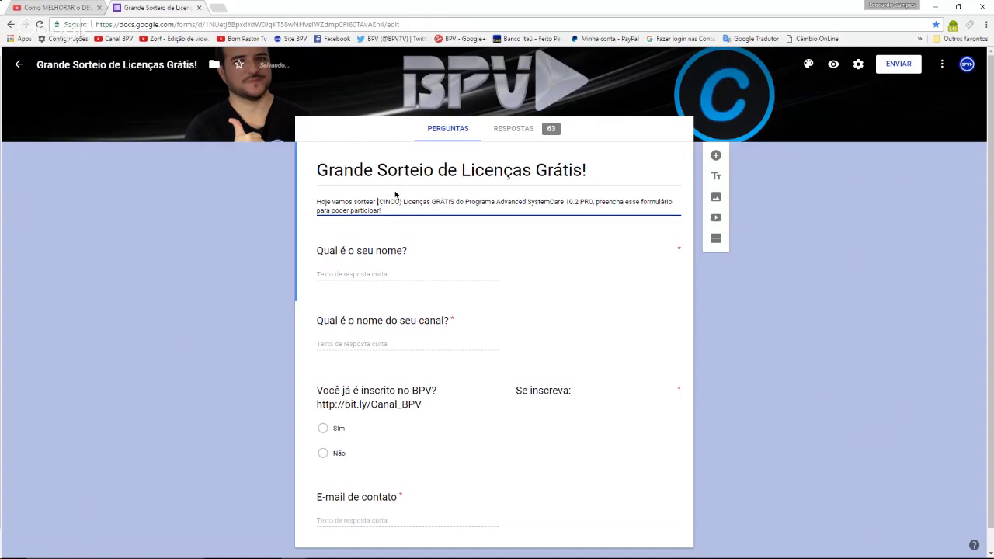
type("7")
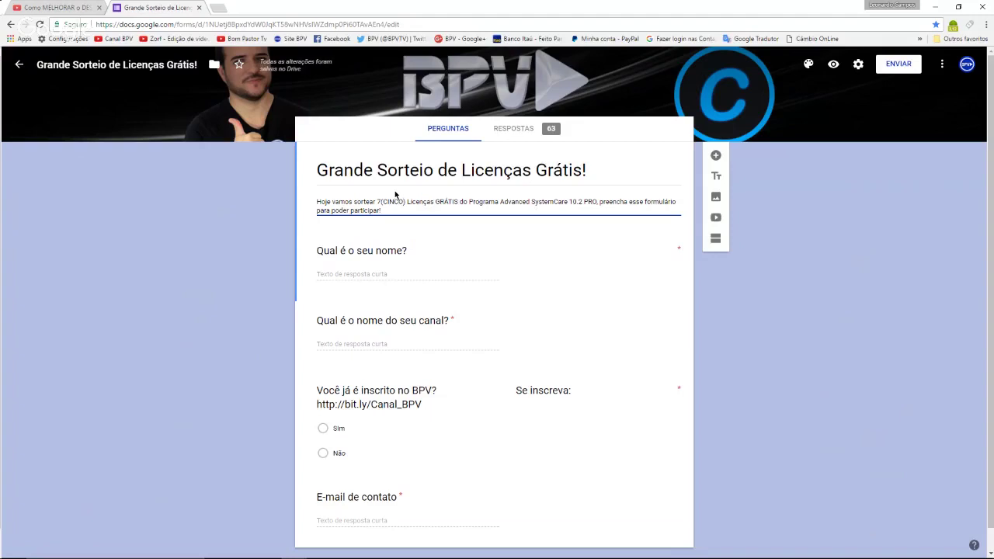
Step: Replace the spelled-out number in parentheses in the form description with SETE
key("BackSpace")
key("BackSpace")
key("BackSpace")
key("BackSpace")
key("BackSpace")
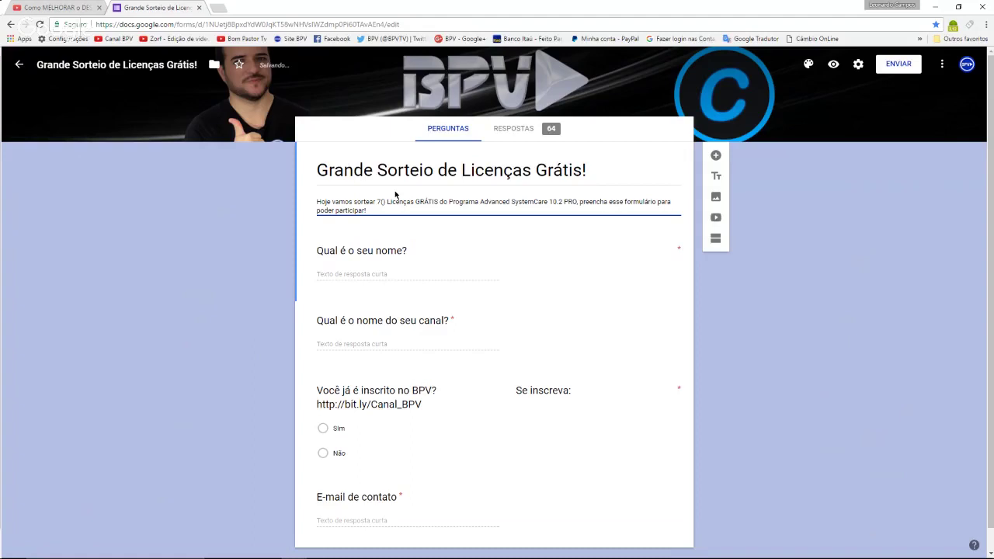
type("SETE")
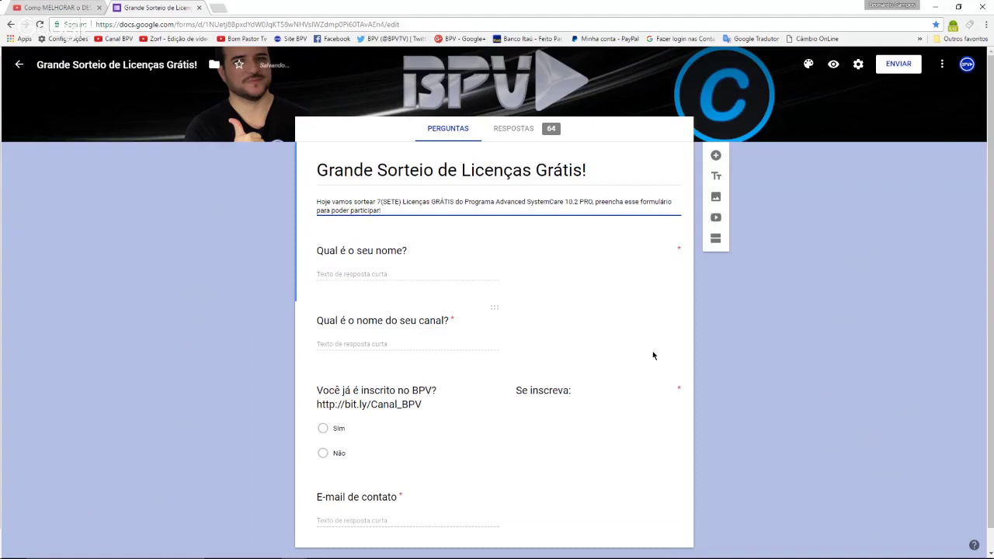
Step: Preview the updated raffle form down to its end, close the preview, and open the form's responses
scroll(653, 356, "down", 1)
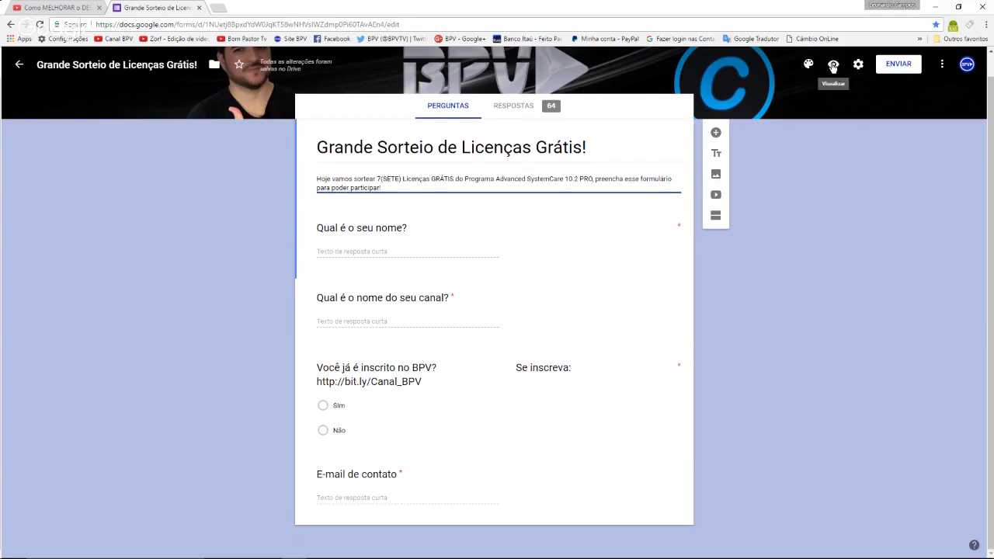
left_click(833, 66)
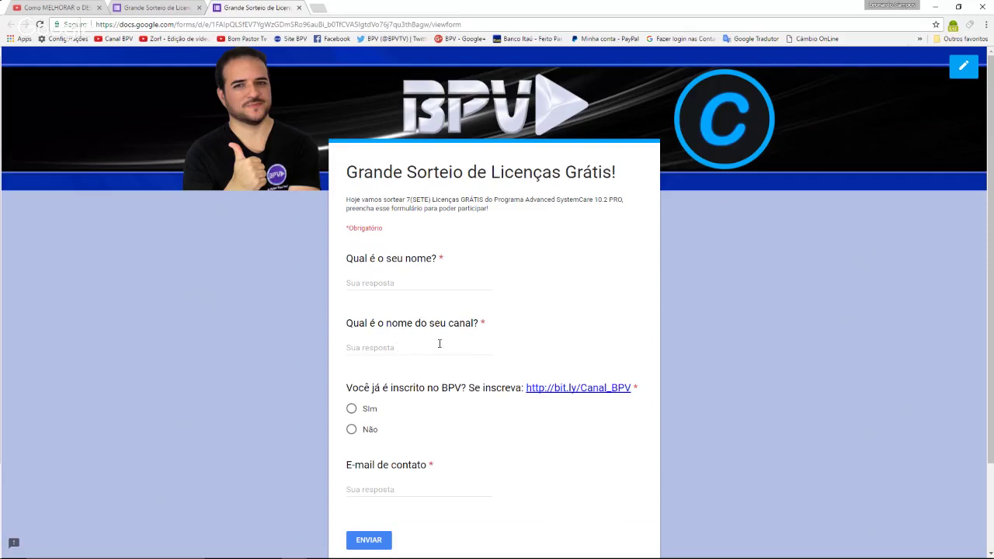
scroll(440, 343, "down", 1)
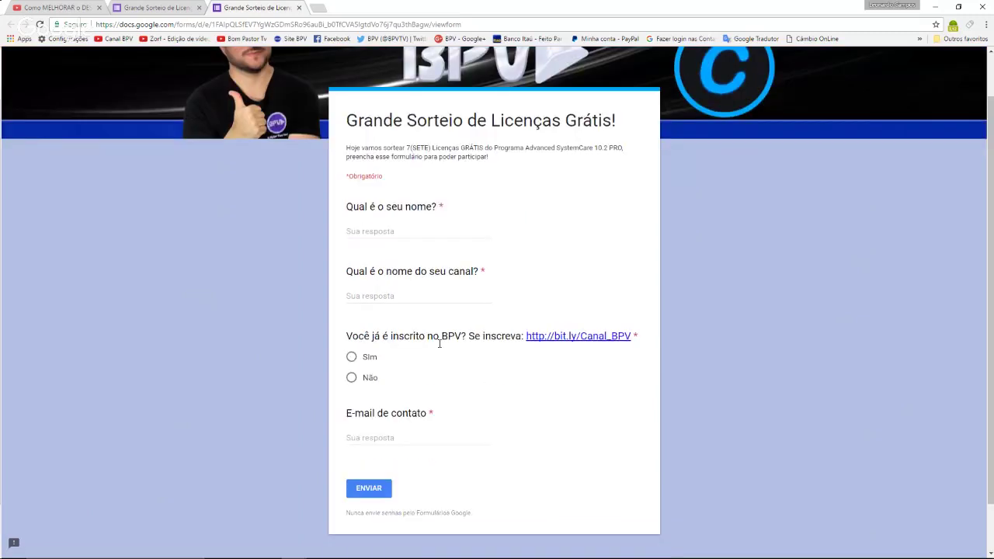
scroll(440, 343, "down", 1)
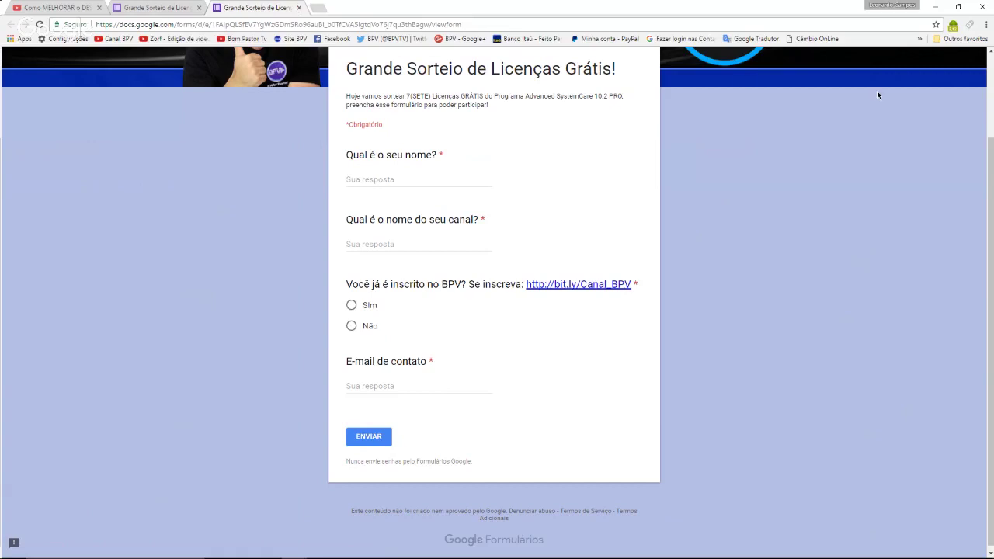
scroll(600, 208, "up", 3)
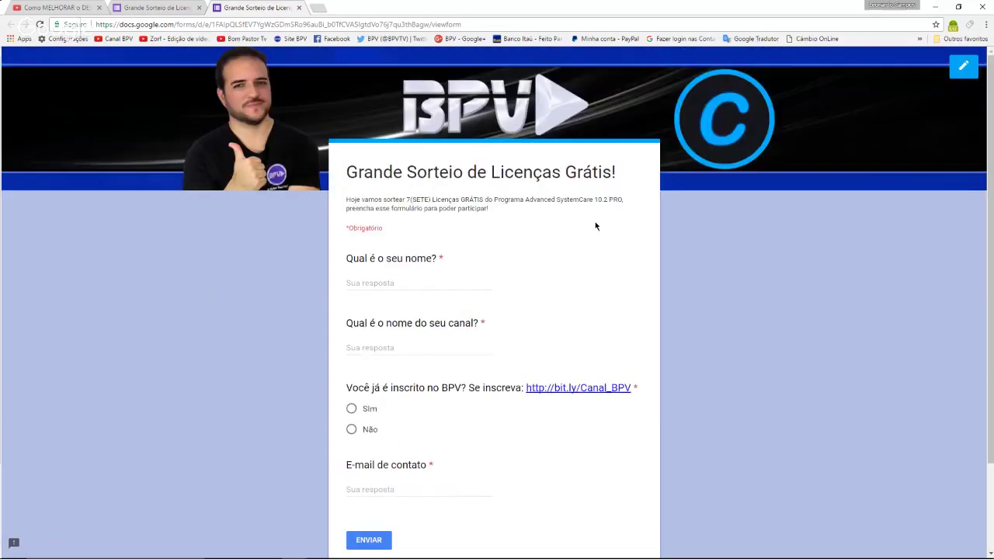
left_click(299, 8)
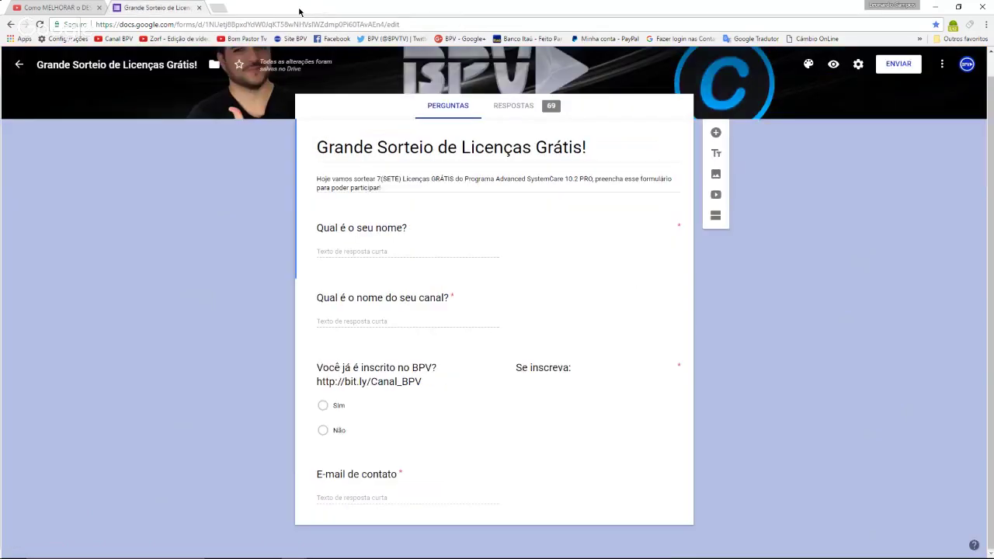
left_click(515, 106)
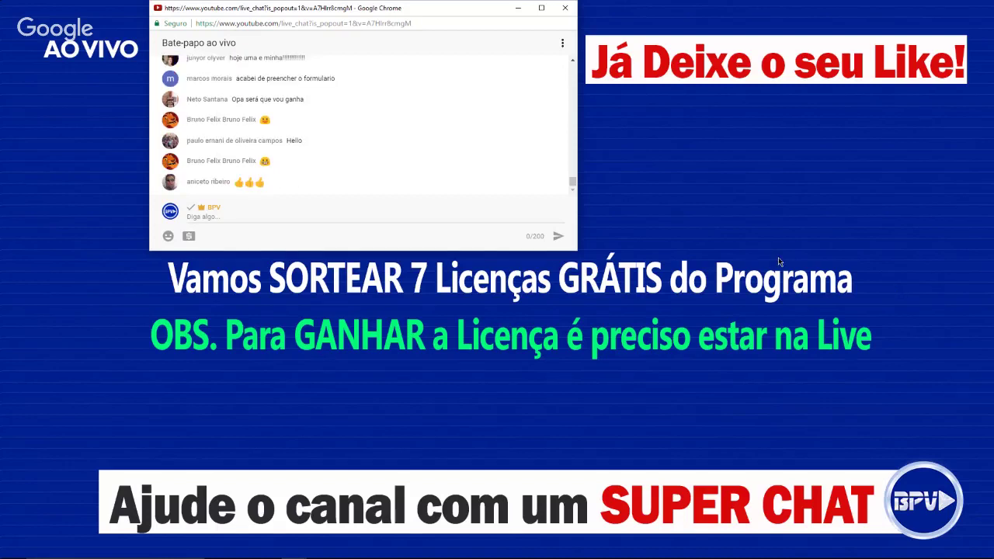
Step: Open the visual effects performance options from This PC's advanced system settings
mouse_move(777, 558)
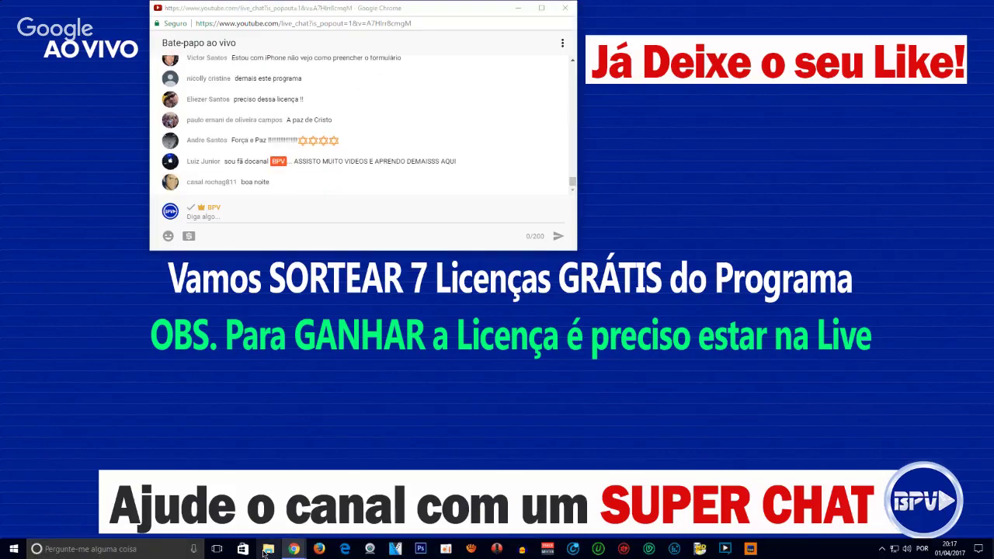
left_click(268, 549)
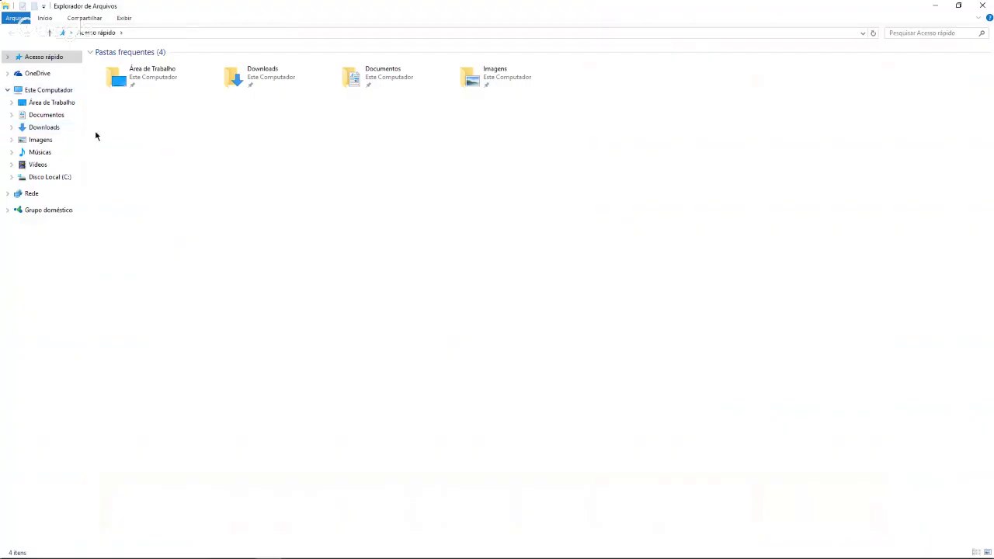
right_click(63, 91)
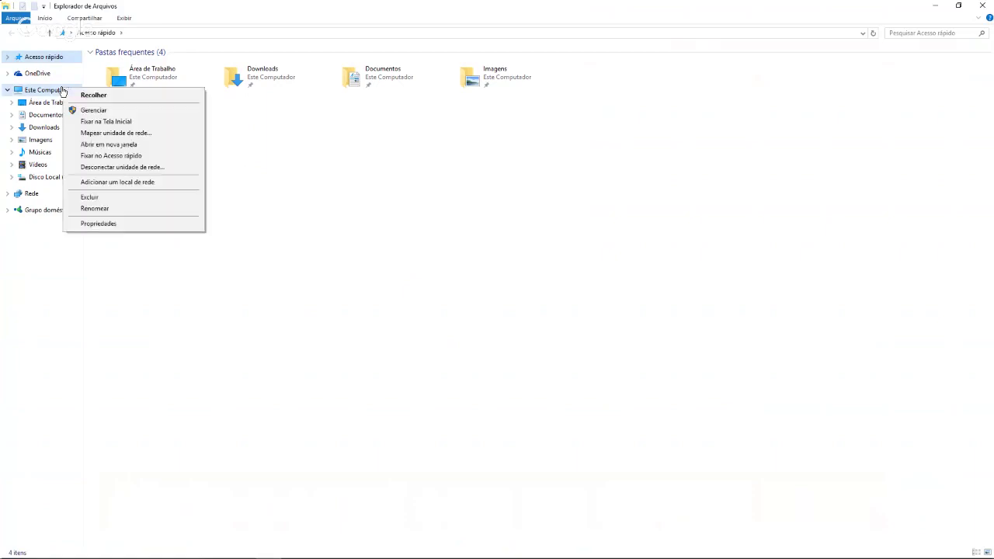
left_click(117, 224)
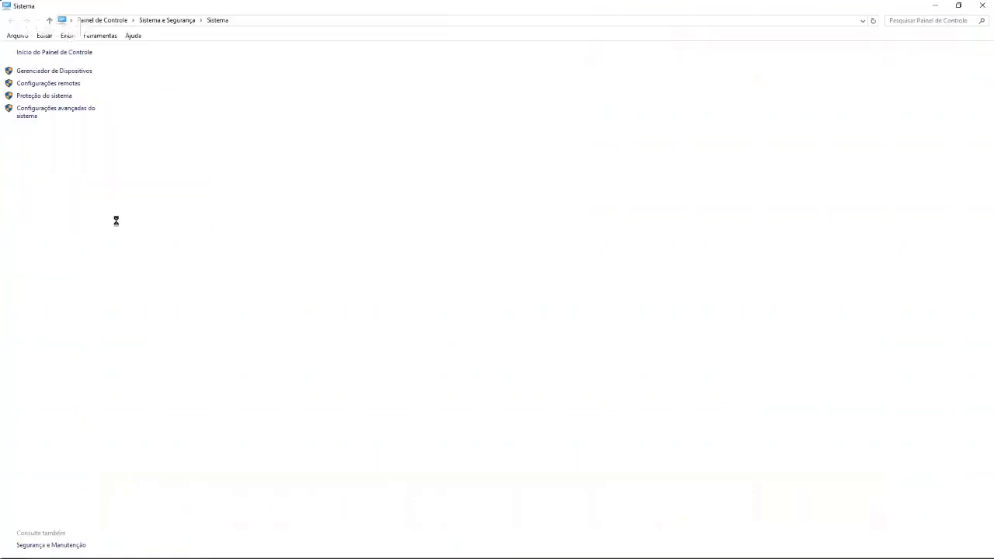
left_click(77, 114)
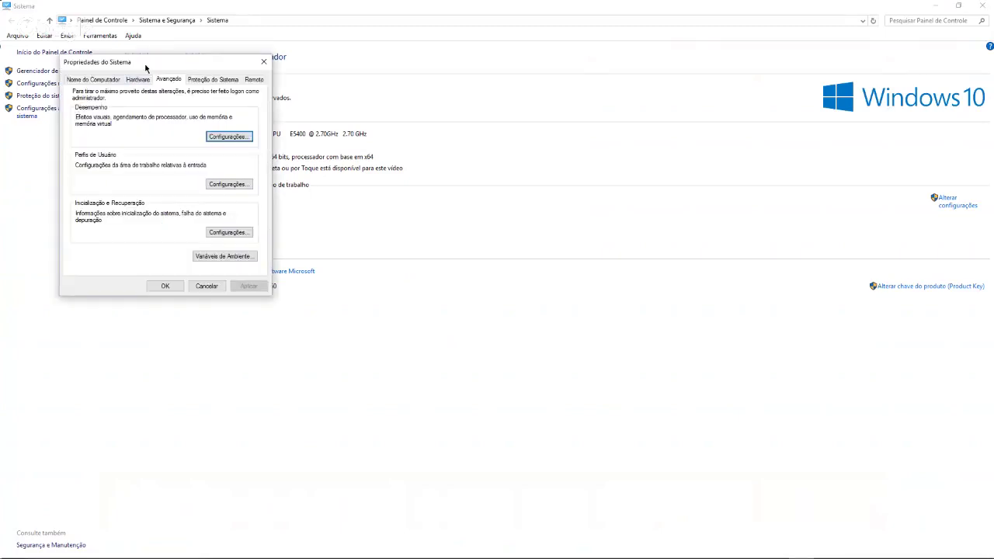
left_click_drag(150, 65, 468, 71)
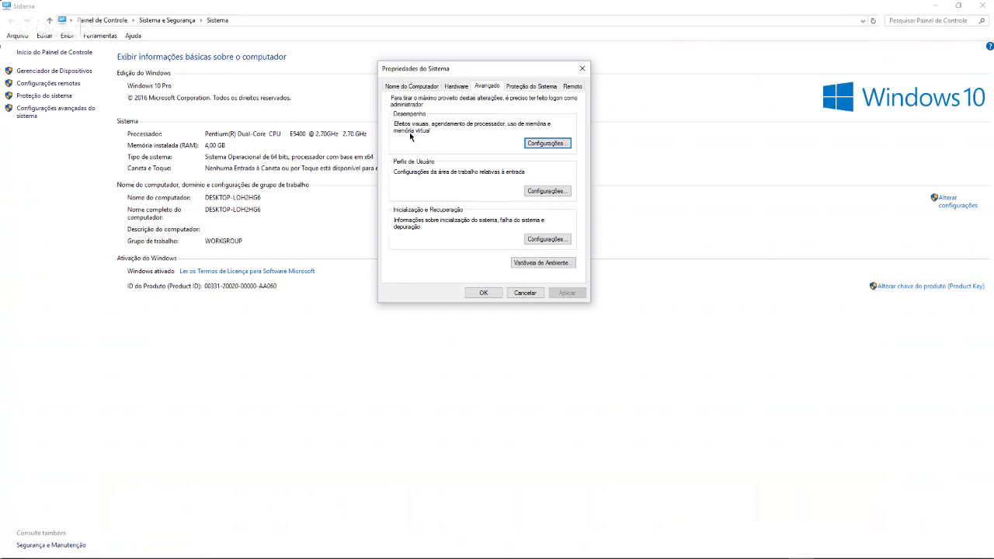
left_click(549, 143)
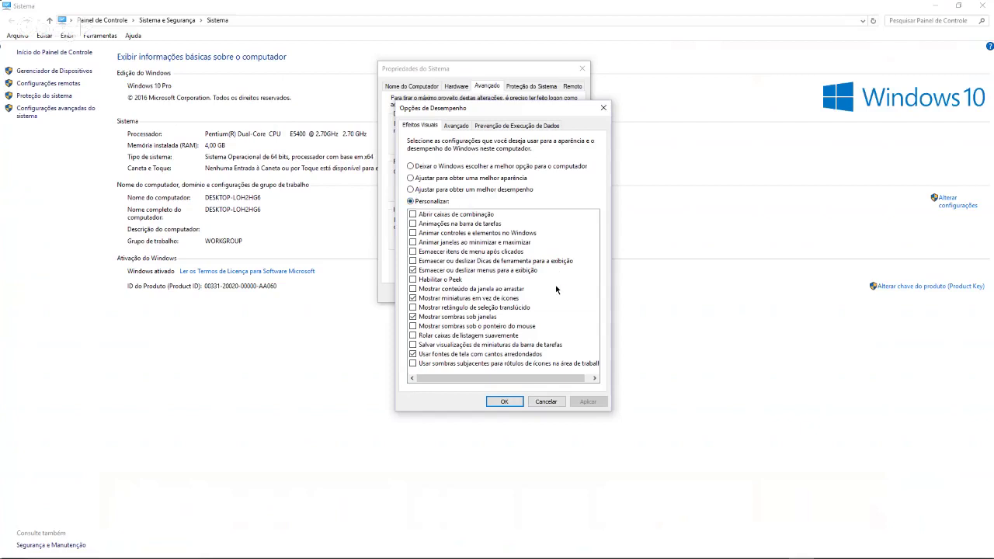
Step: Disable the visual effect "Mostrar sombras sob janelas" and apply the change
scroll(556, 289, "right", 1)
scroll(478, 299, "left", 1)
left_click(412, 317)
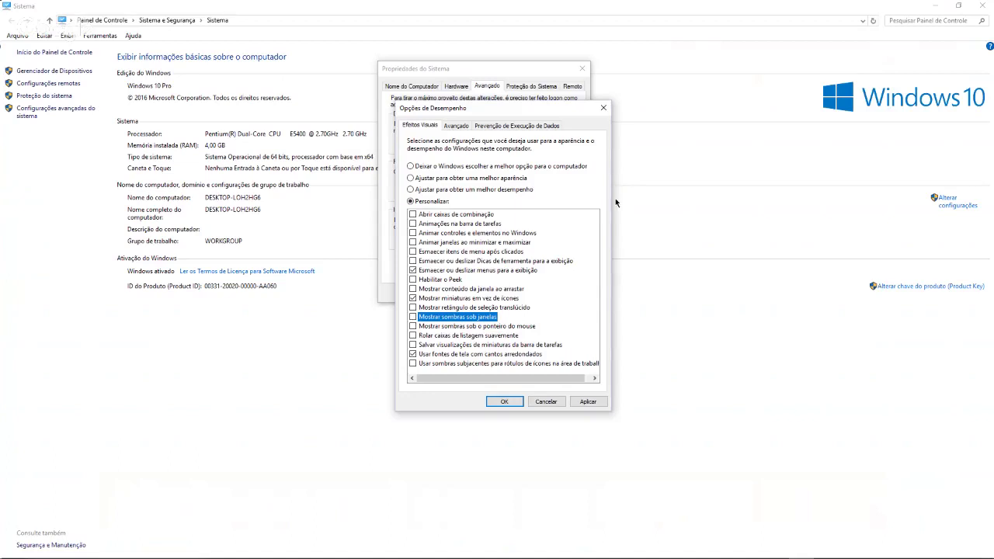
left_click(591, 401)
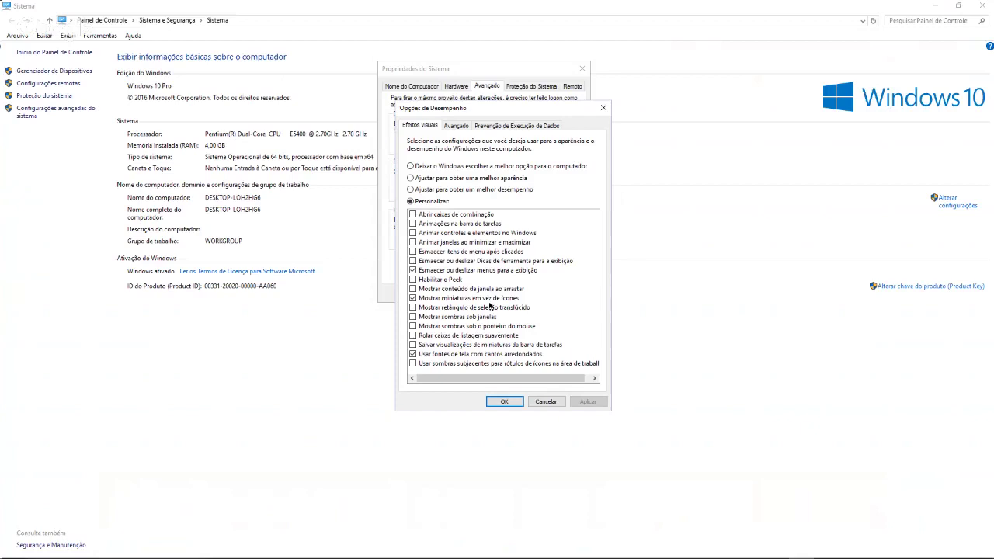
Step: Re-enable "Mostrar sombras sob janelas", apply it, and close the performance options, system properties and System window
left_click(413, 317)
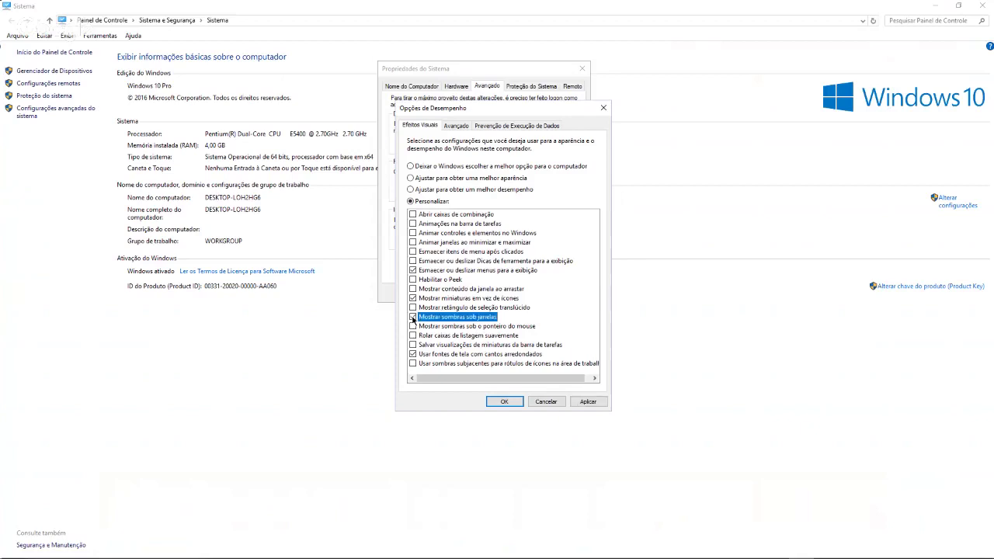
left_click(587, 401)
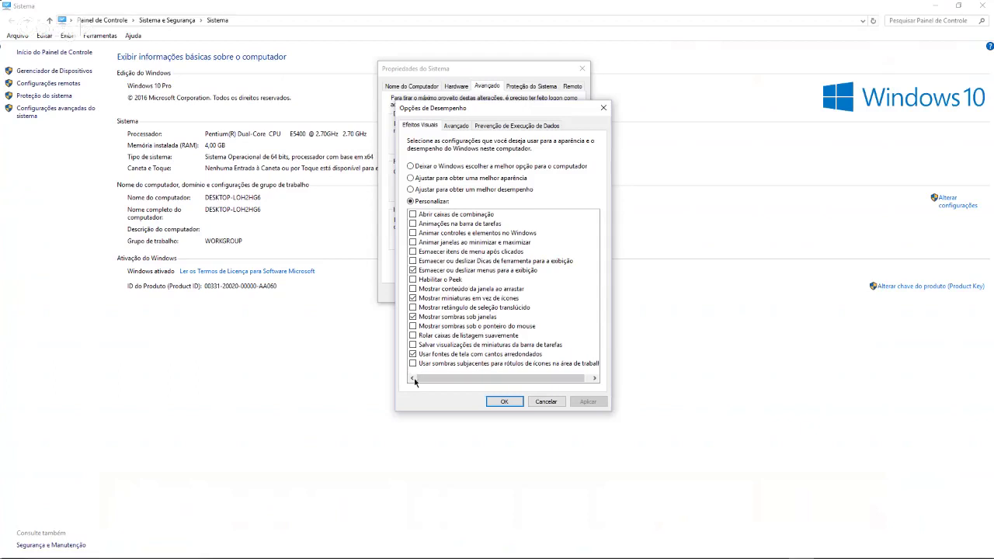
left_click(504, 402)
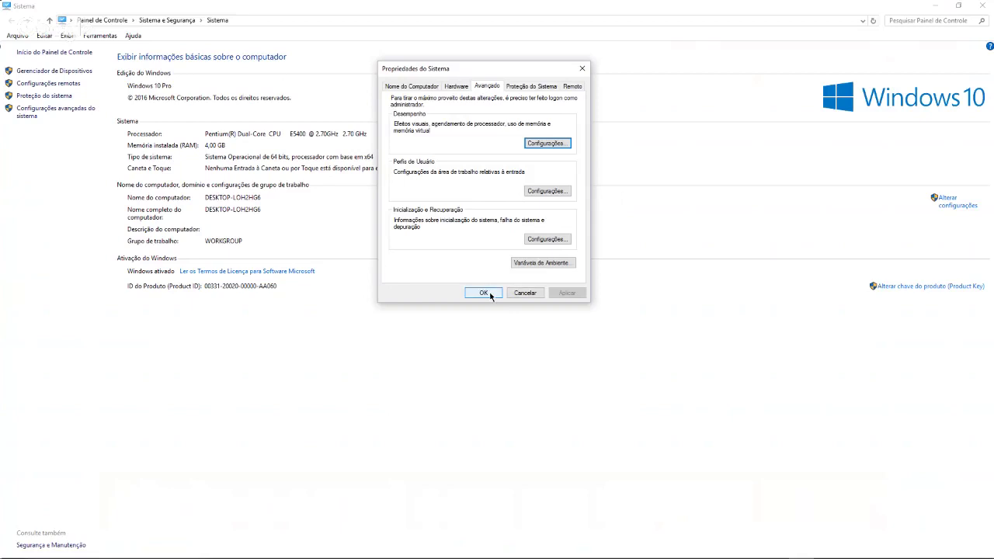
left_click(485, 293)
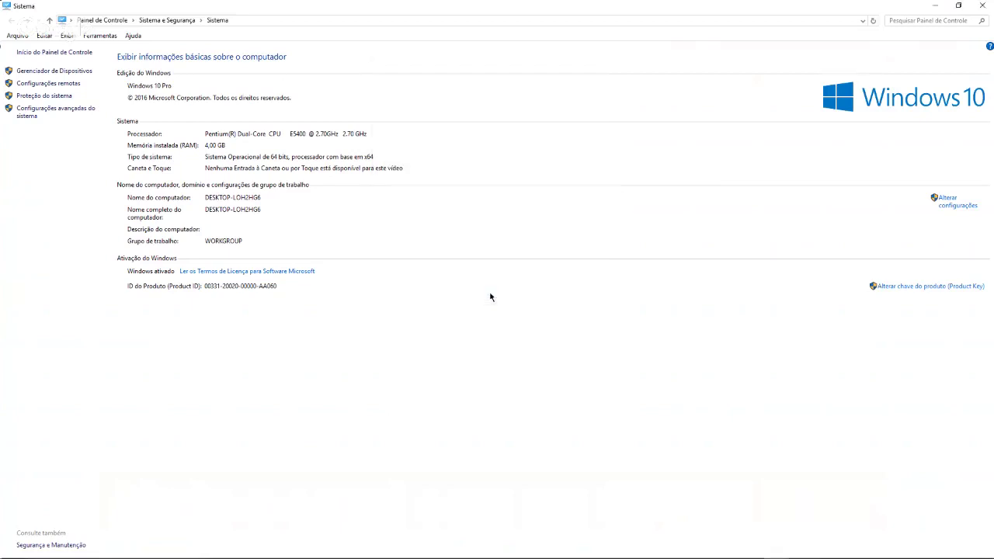
left_click(980, 5)
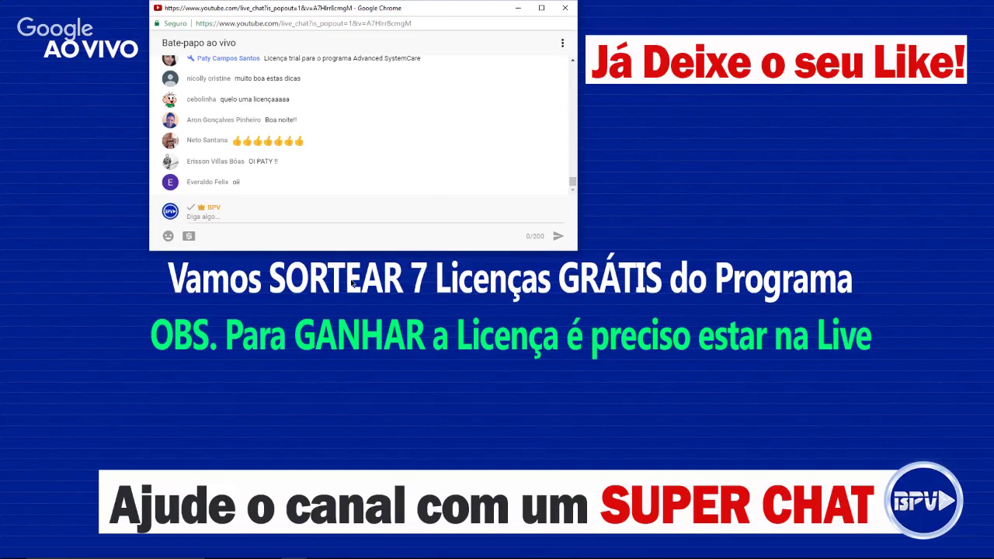
Step: Check the raffle form's responses in Chrome and return to the live video's tab
mouse_move(307, 548)
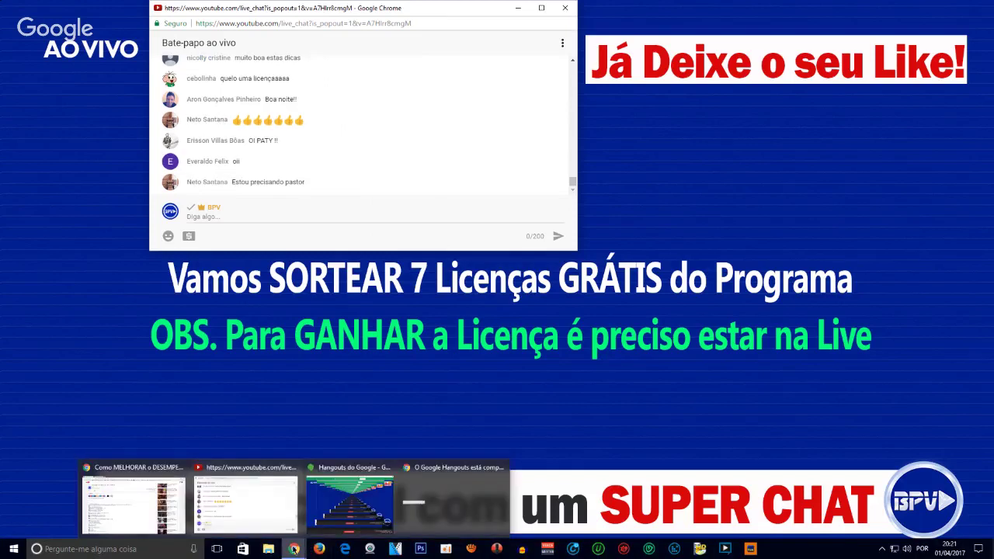
left_click(125, 501)
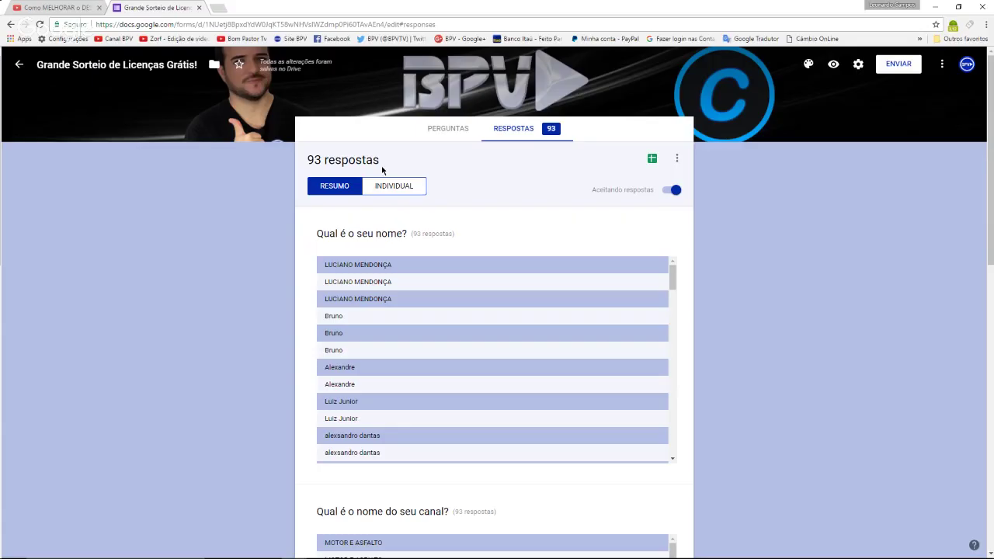
left_click(70, 7)
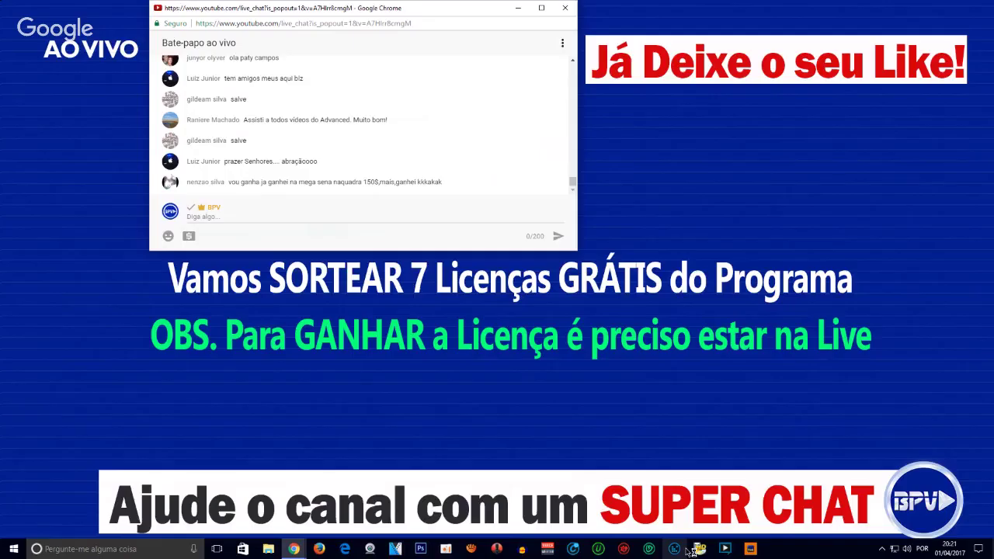
Step: Switch to Advanced SystemCare, run a Limpeza Inteligente with its RAM Inteligente tool, and close that tool
left_click(573, 549)
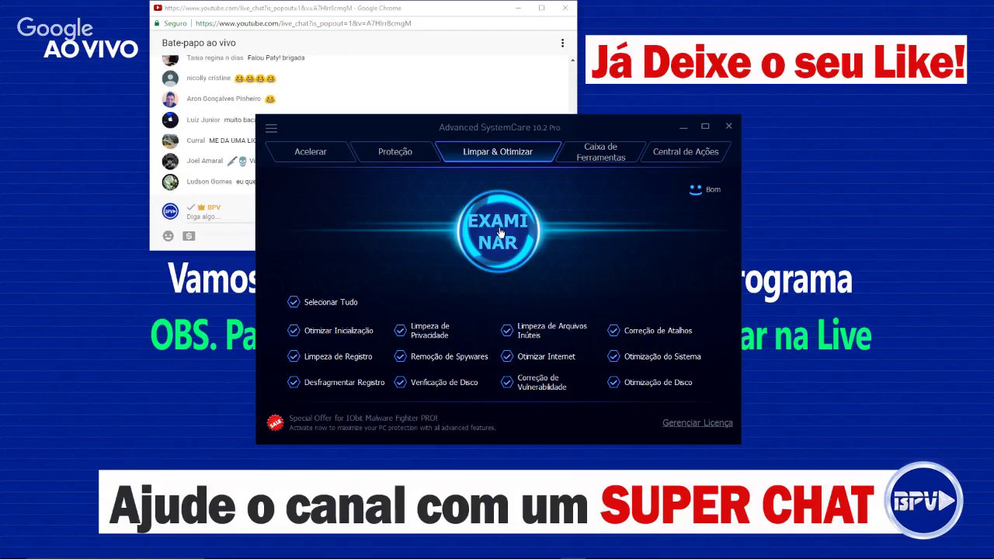
left_click(606, 155)
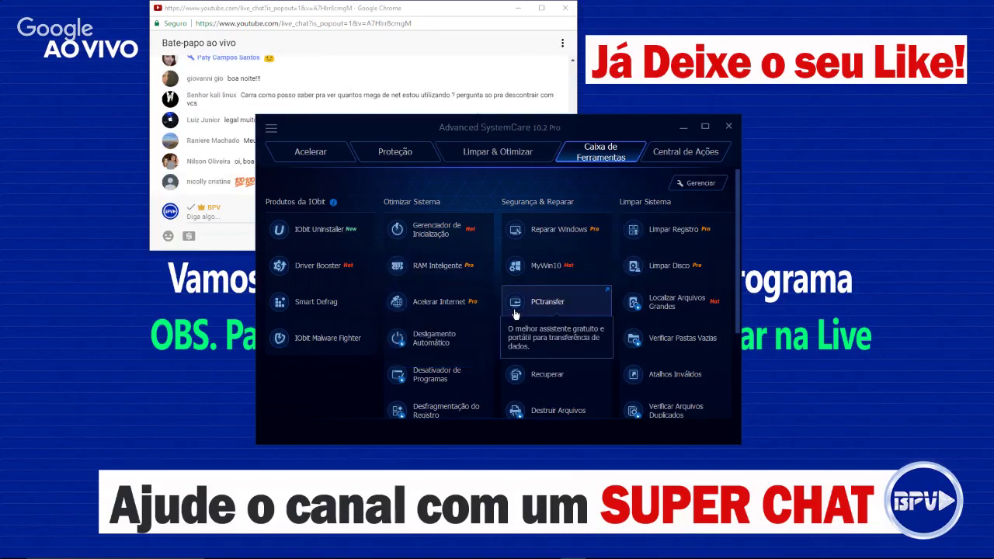
left_click(449, 273)
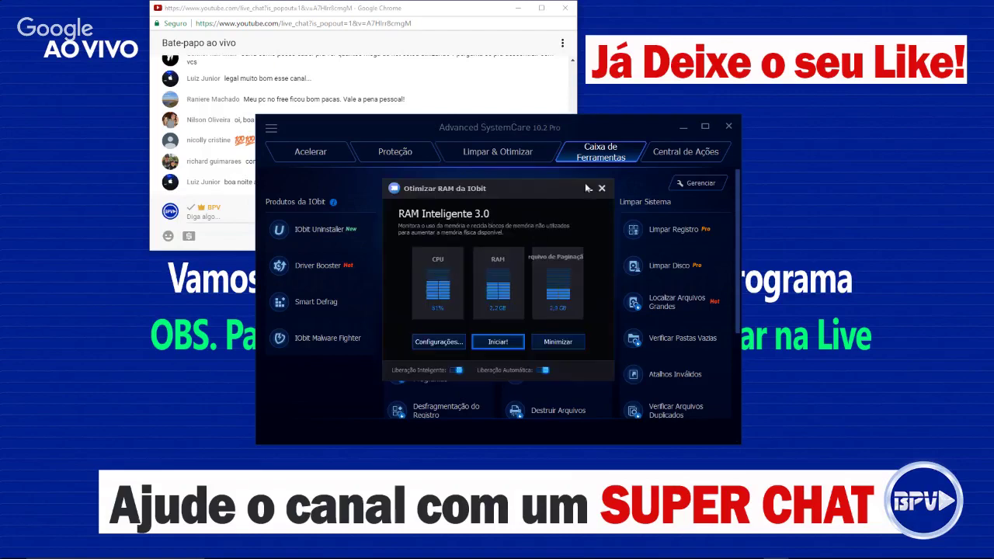
left_click(503, 342)
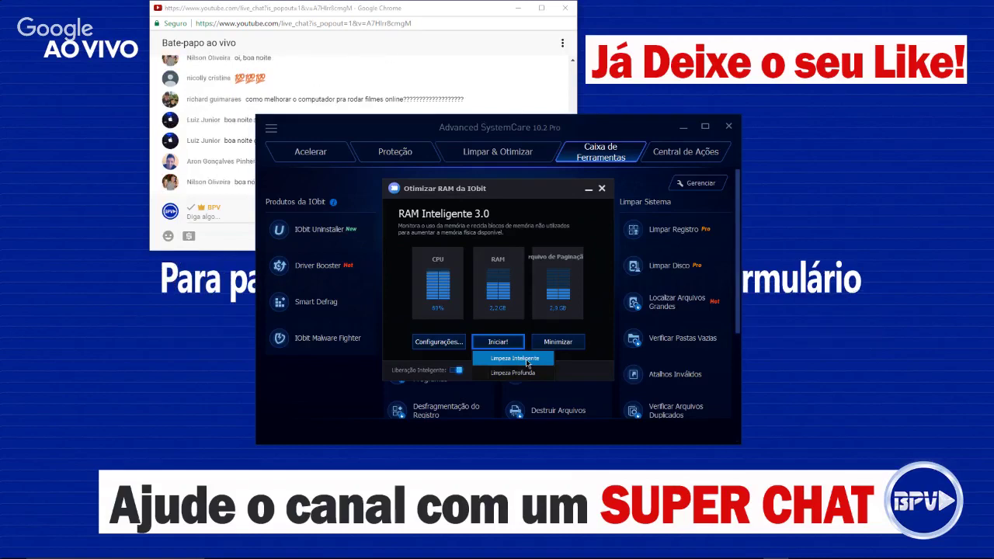
left_click(527, 360)
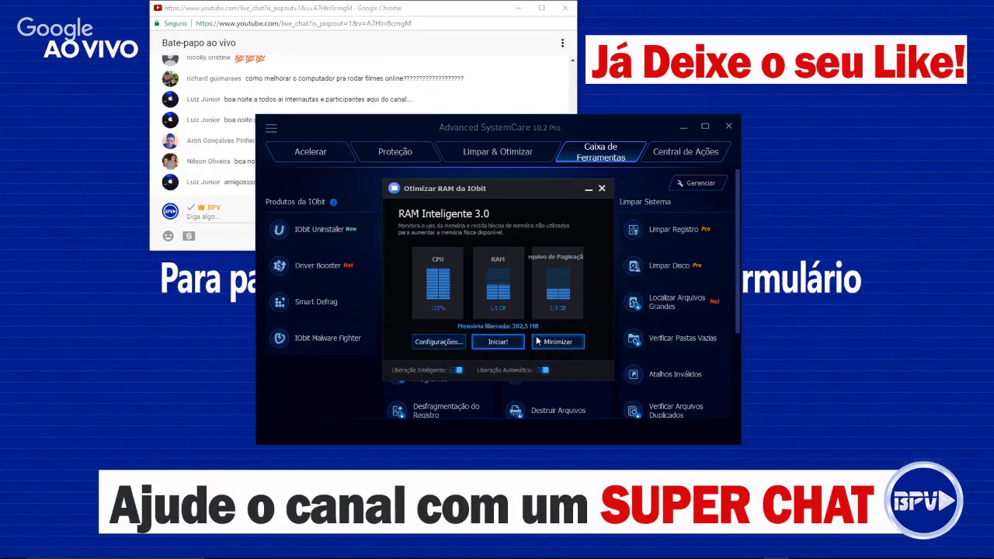
left_click(487, 339)
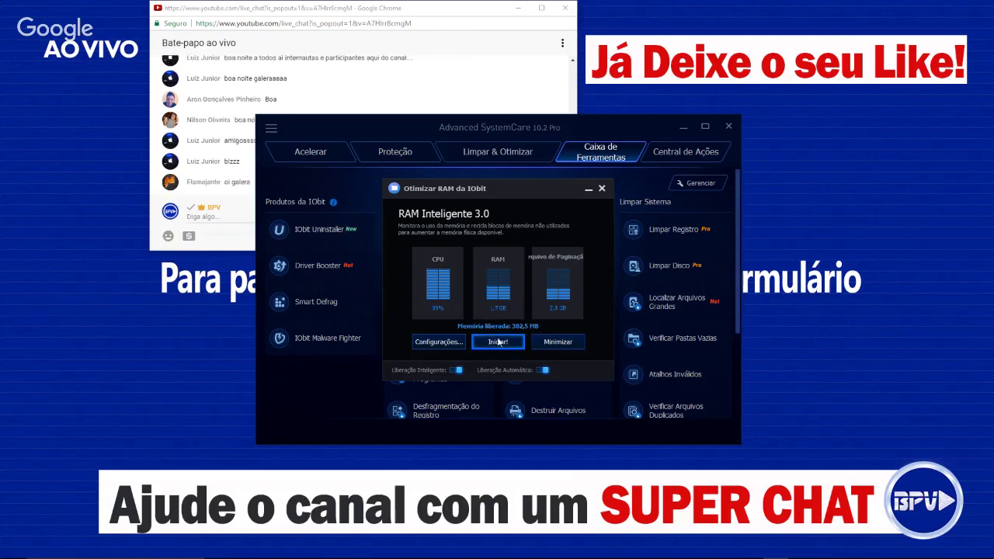
left_click(602, 189)
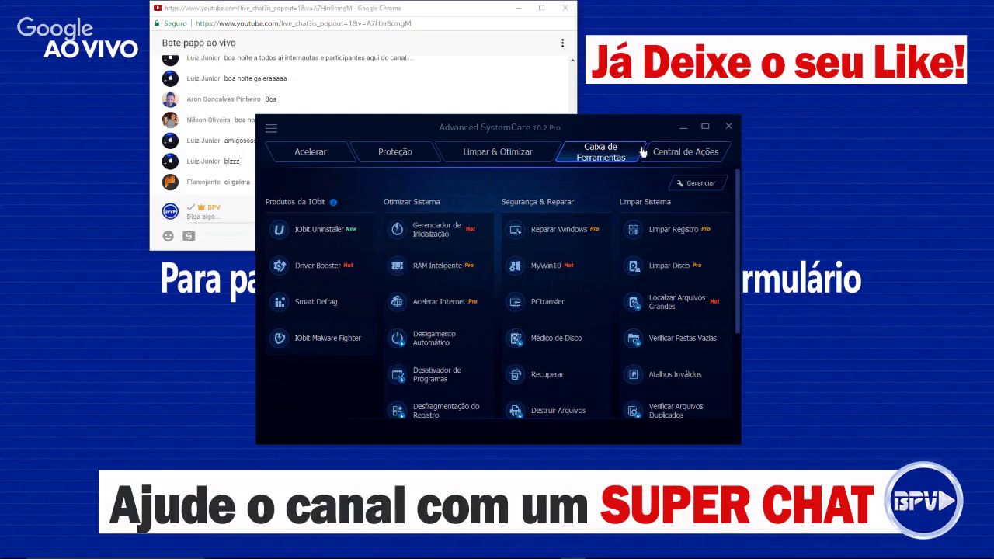
Step: Show the Limpar & Otimizar options in Advanced SystemCare and close the program
left_click(506, 153)
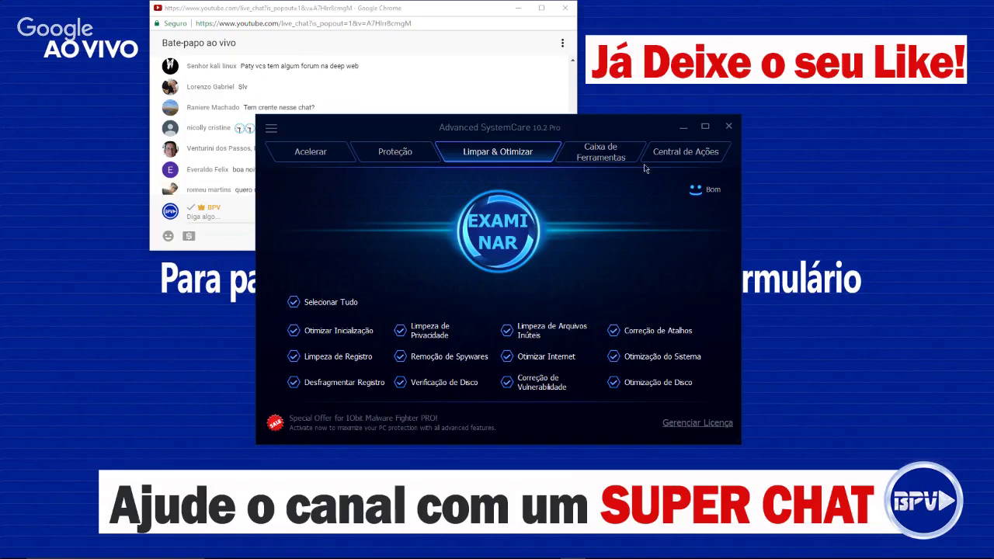
mouse_move(787, 556)
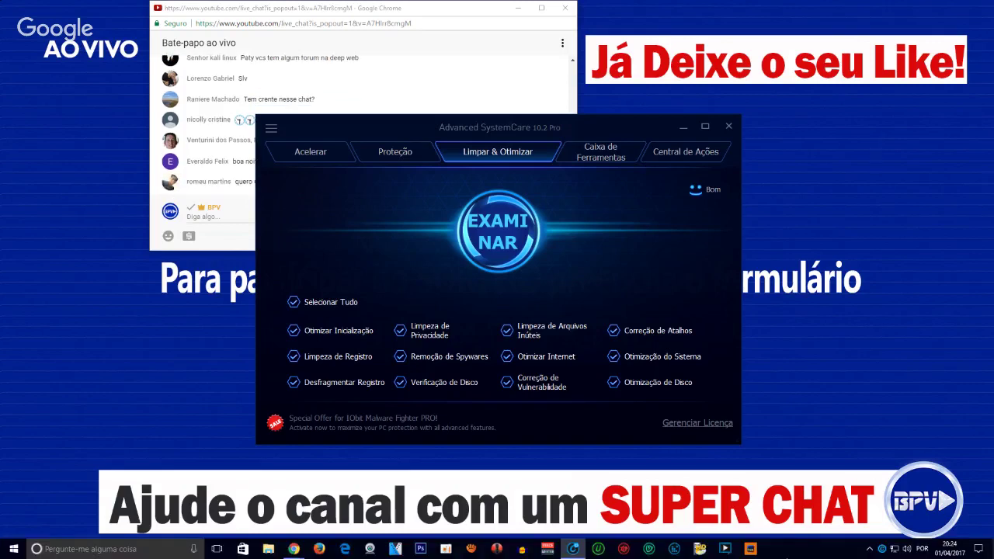
left_click(728, 128)
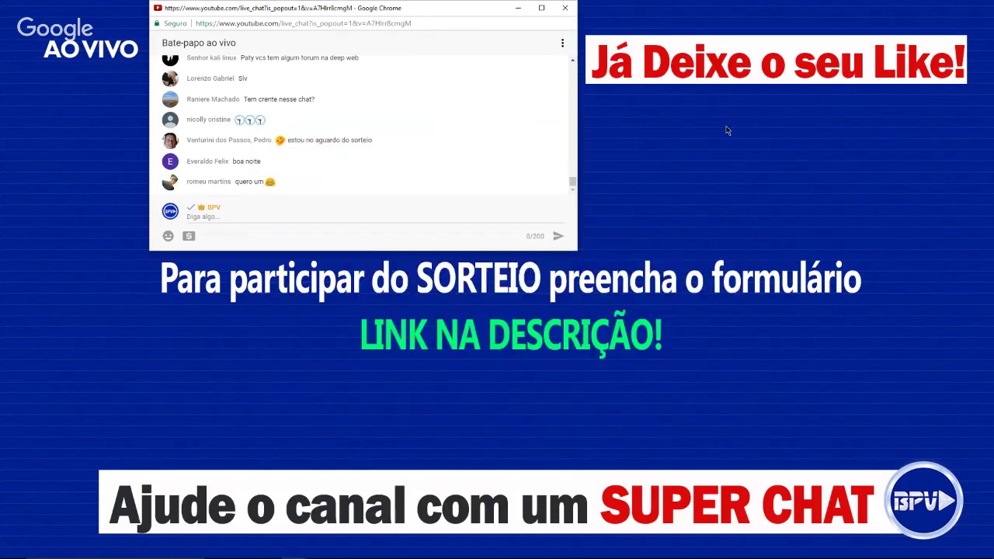
mouse_move(445, 555)
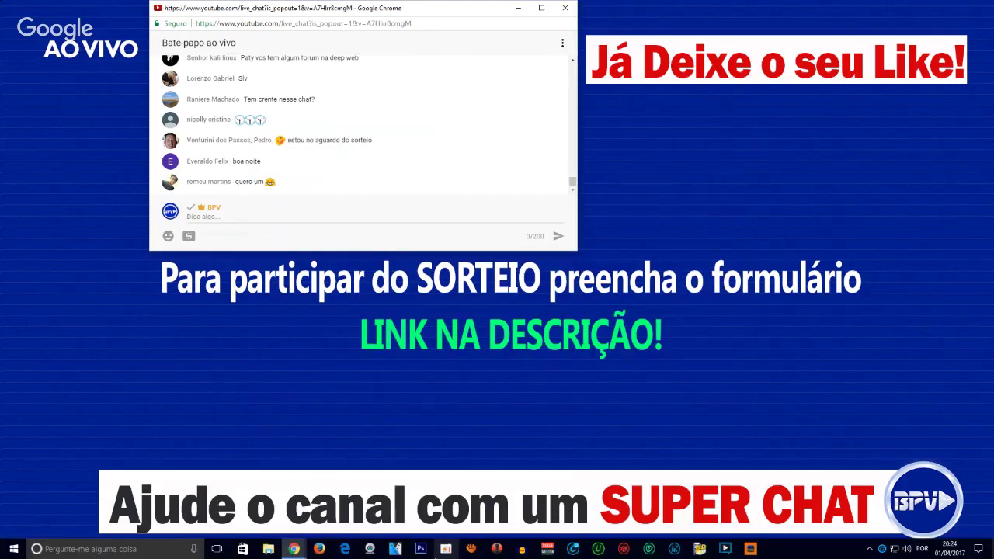